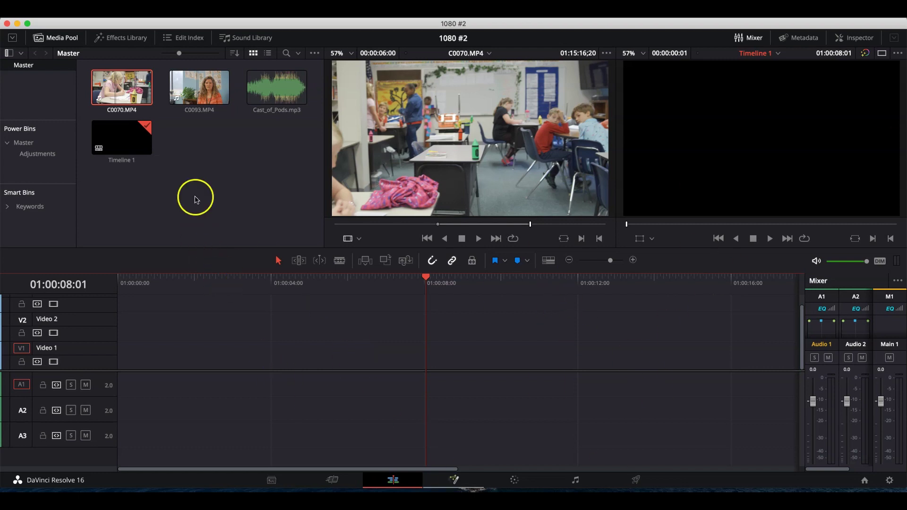
Step: Load clip C0093.MP4 into the source viewer, play its opening, and mark an in point at 01:23:48;10
left_click(203, 92)
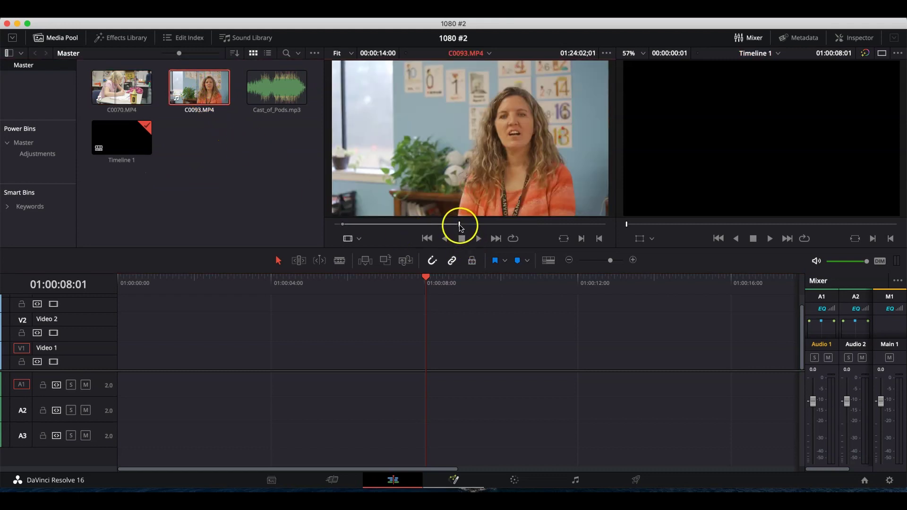
left_click_drag(459, 226, 322, 220)
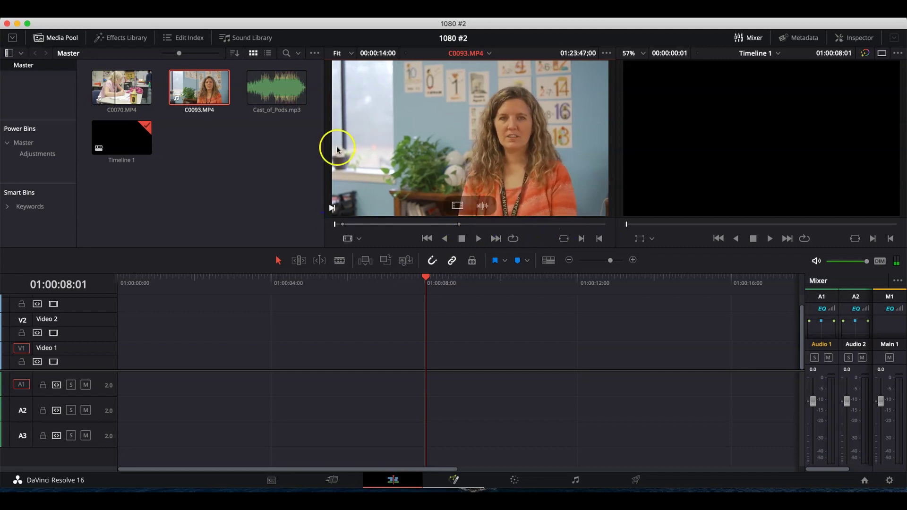
left_click(453, 135)
key("space")
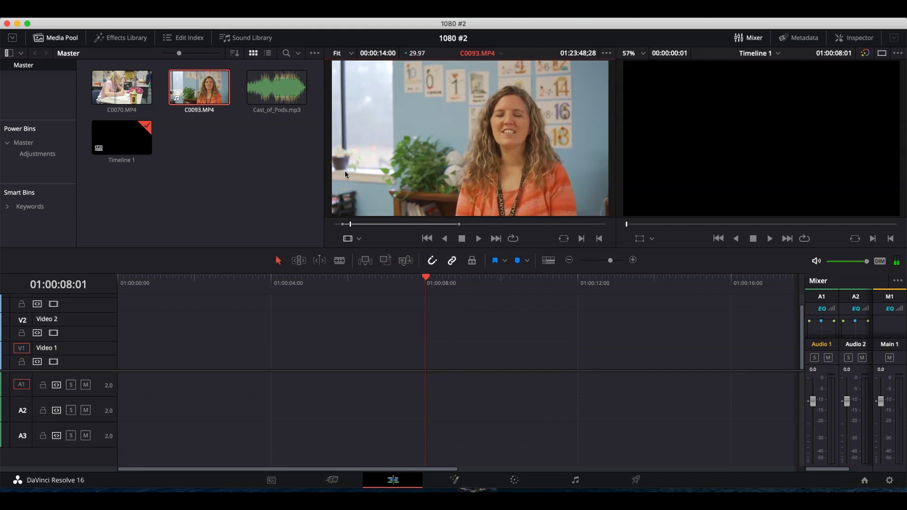
key("space")
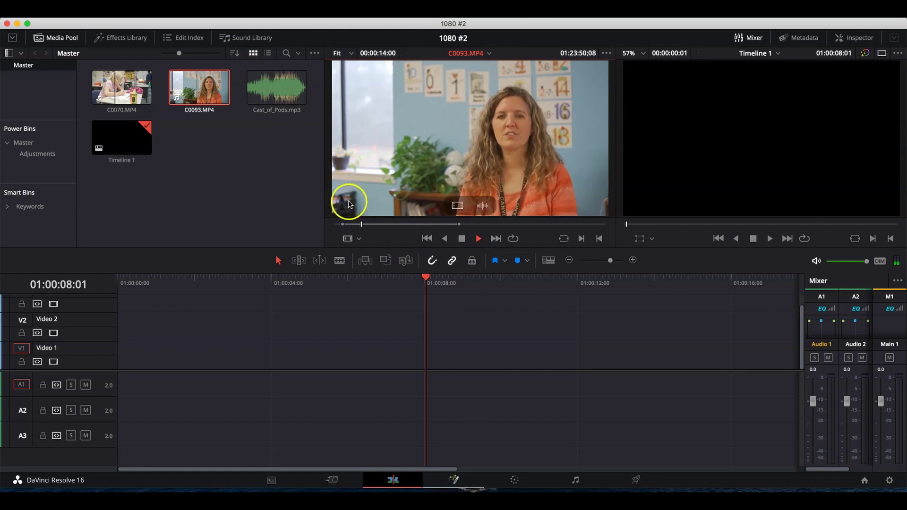
left_click_drag(361, 227, 311, 226)
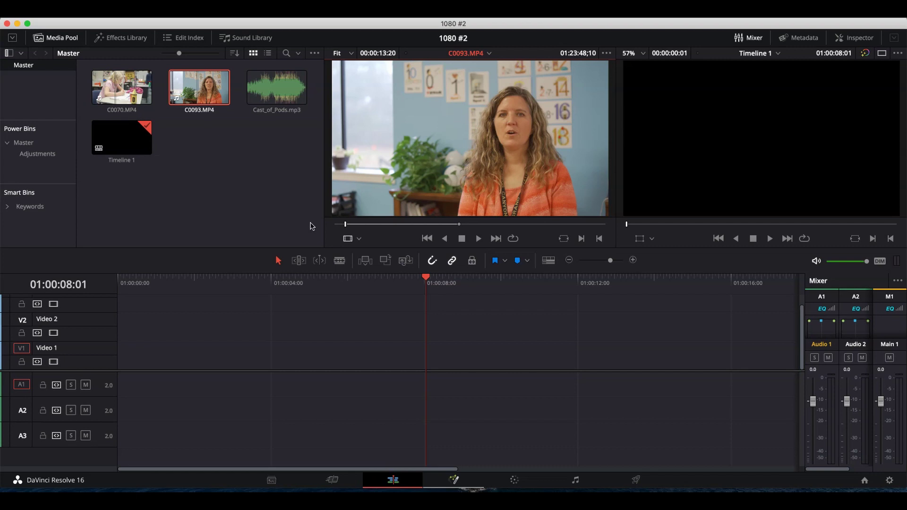
key("space")
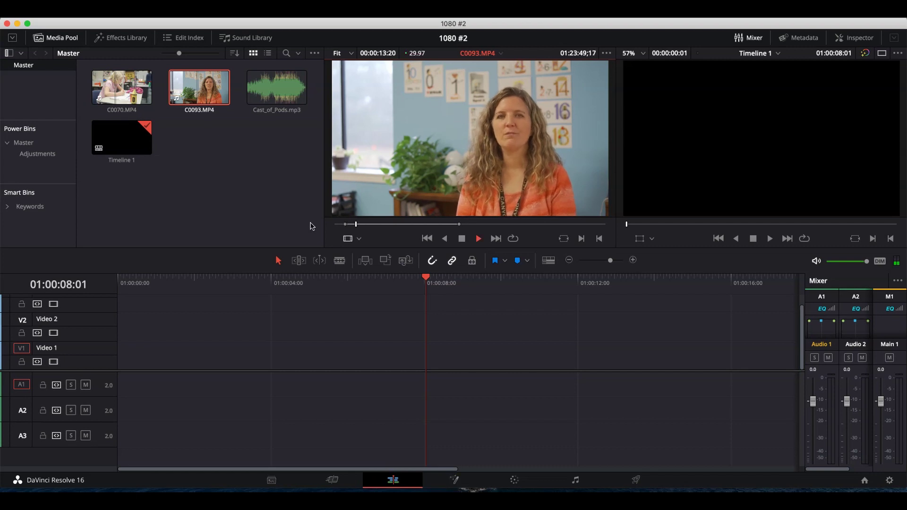
key("space")
Step: Mark C0093.MP4's out point at 01:24:01;28 and place the trimmed clip with its audio at the start of Video 1
left_click_drag(372, 223, 420, 232)
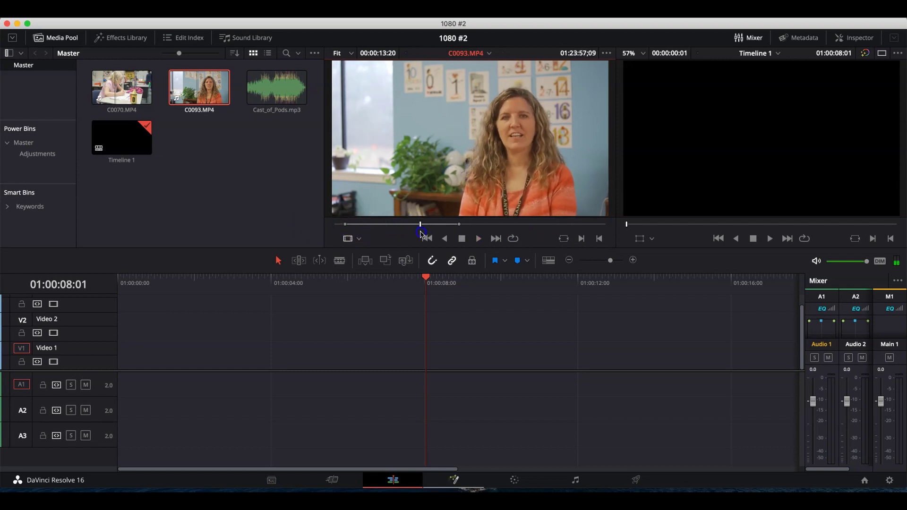
left_click(460, 238)
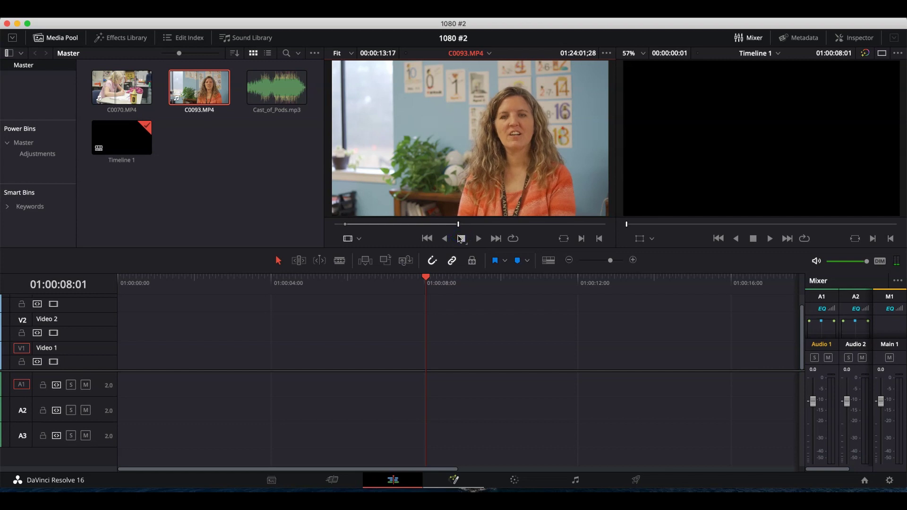
left_click_drag(446, 129, 119, 360)
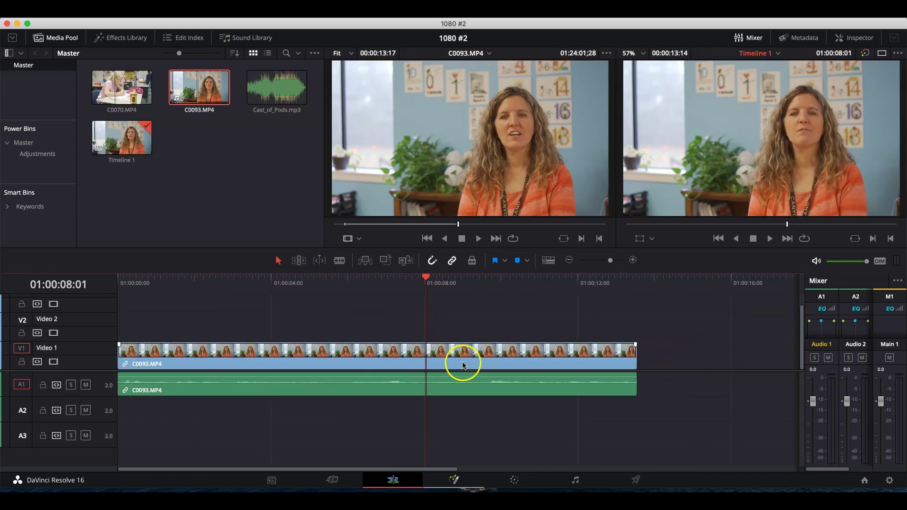
left_click(441, 367)
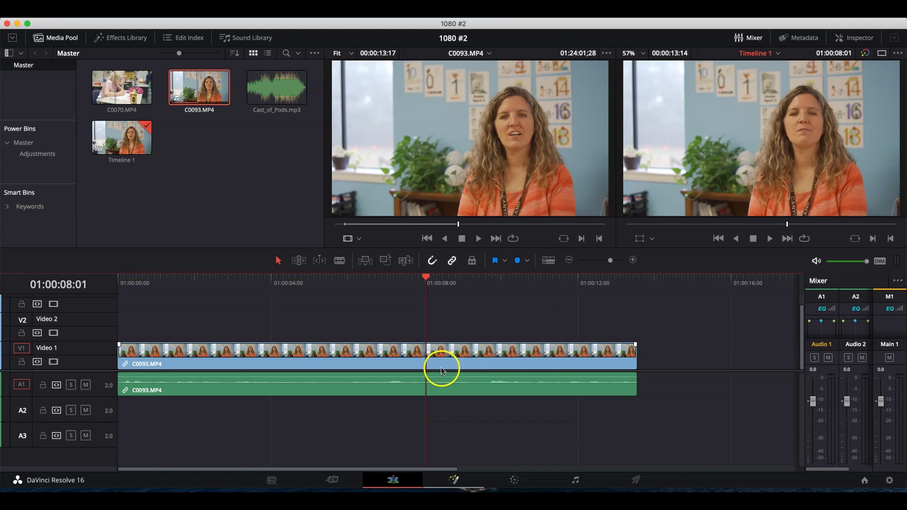
Step: Switch the timeline's video clips to the simple bar view without thumbnails
left_click(547, 260)
left_click(580, 339)
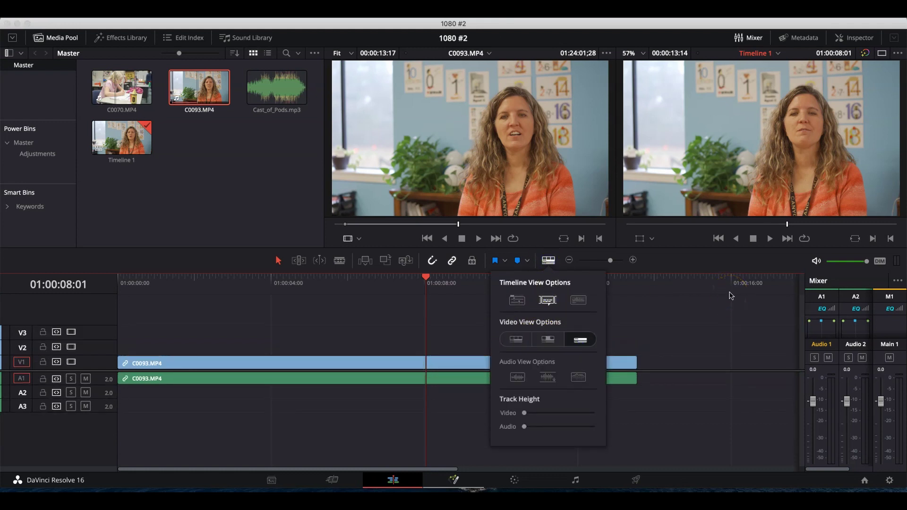
left_click(457, 310)
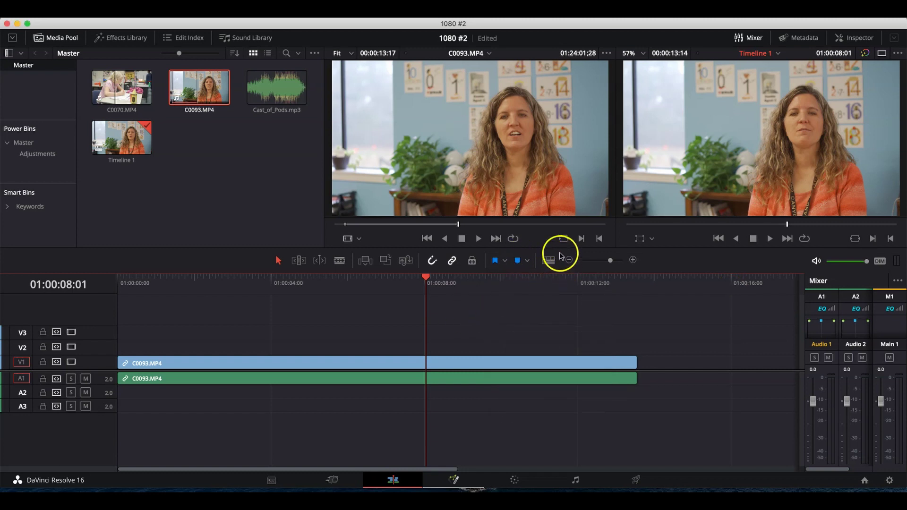
Step: Set the timeline's video clips to filmstrip view and turn on audio waveforms with the non-rectified, full and border options
left_click(547, 261)
left_click(524, 337)
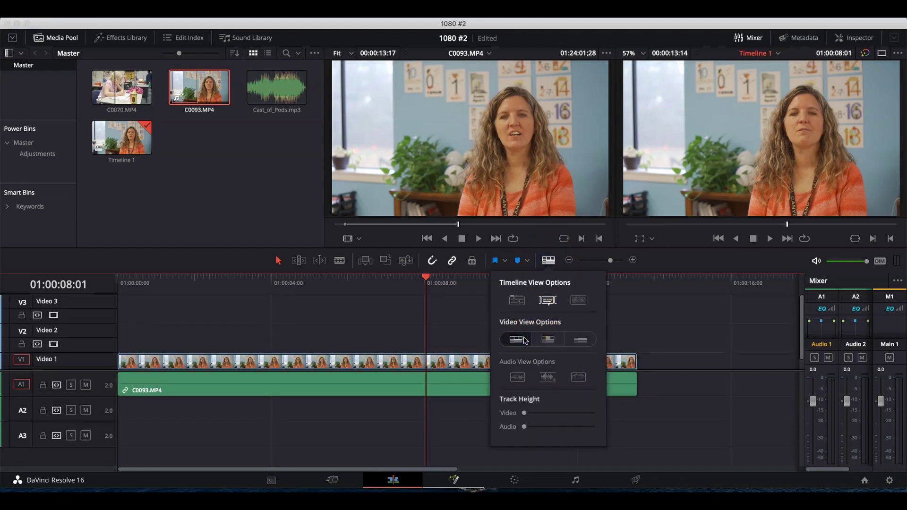
left_click(547, 376)
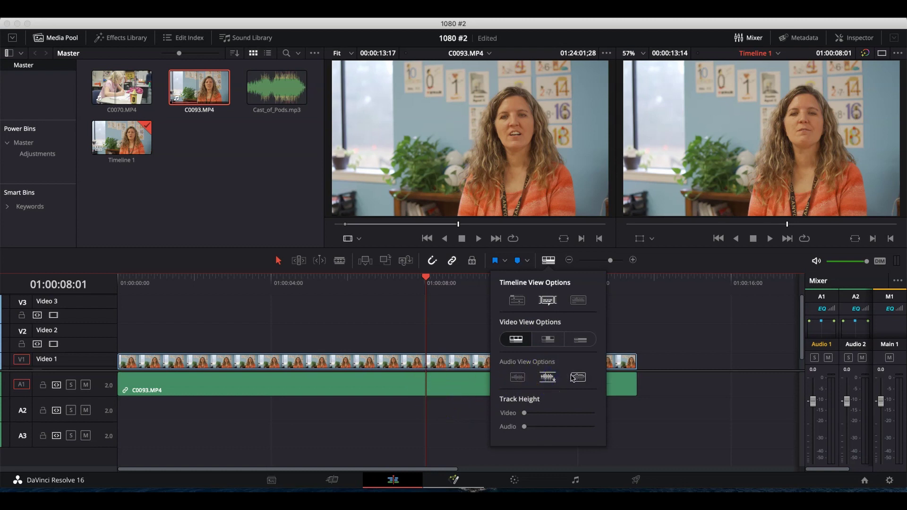
left_click(517, 378)
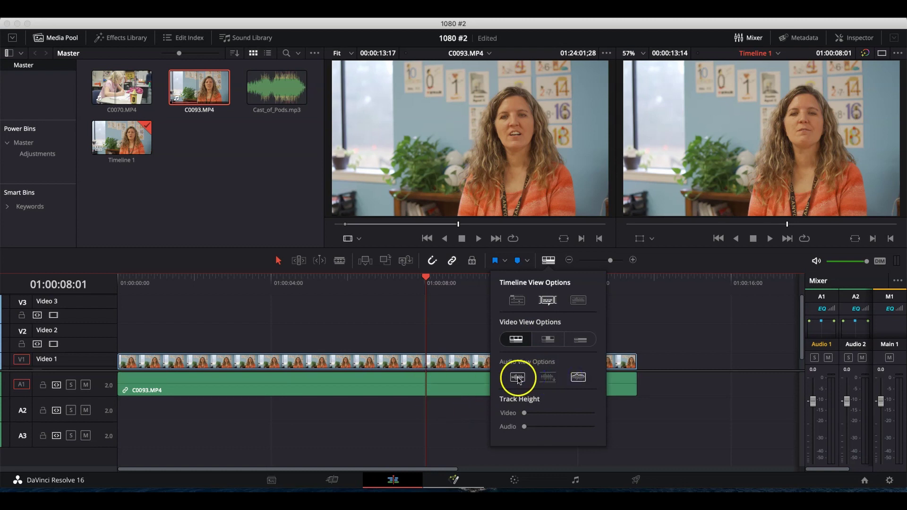
left_click(577, 300)
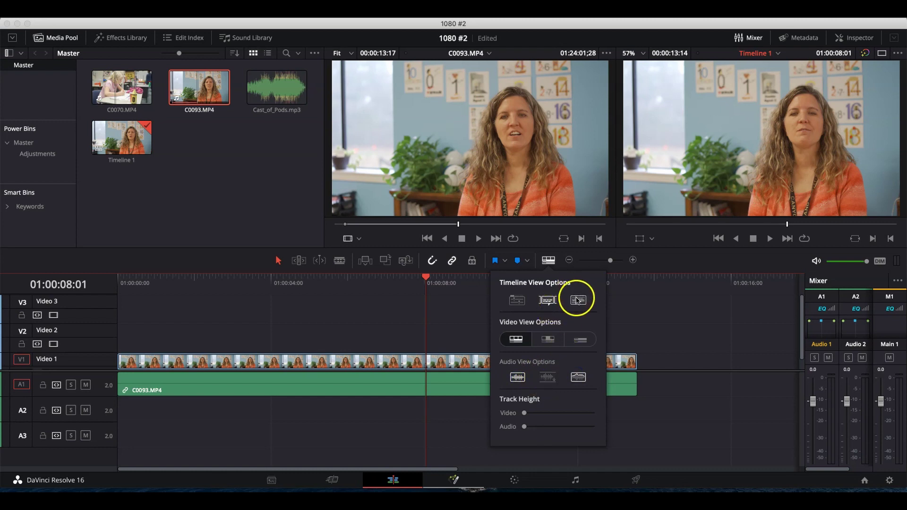
left_click(549, 377)
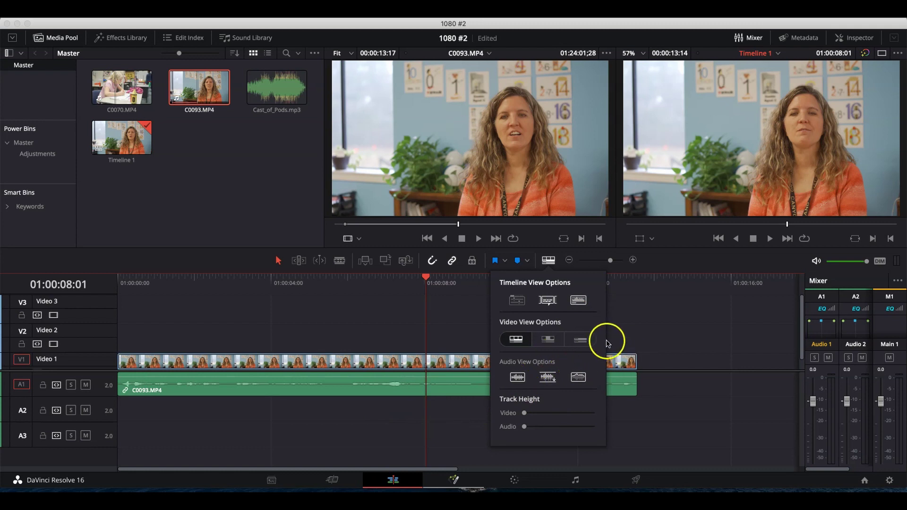
Step: Increase the video and audio track heights slightly so the thumbnails and waveforms are larger
left_click_drag(524, 413, 537, 413)
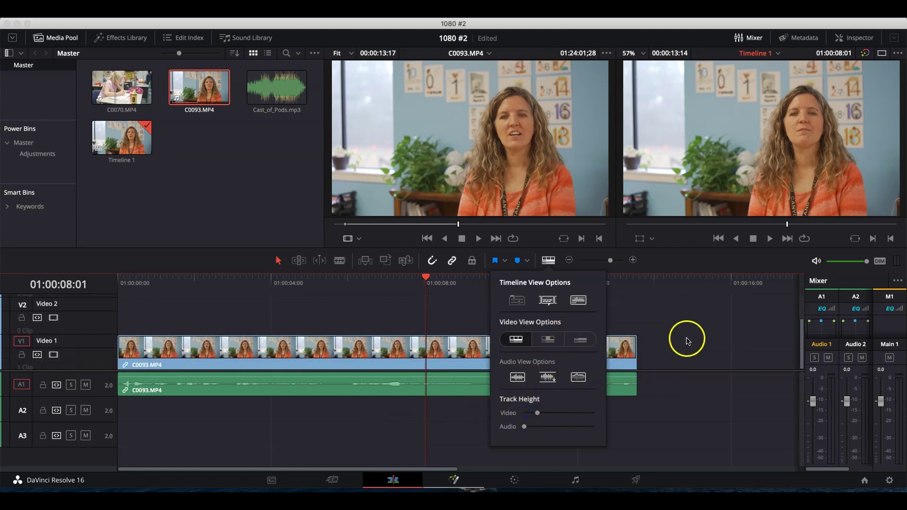
left_click_drag(523, 426, 536, 426)
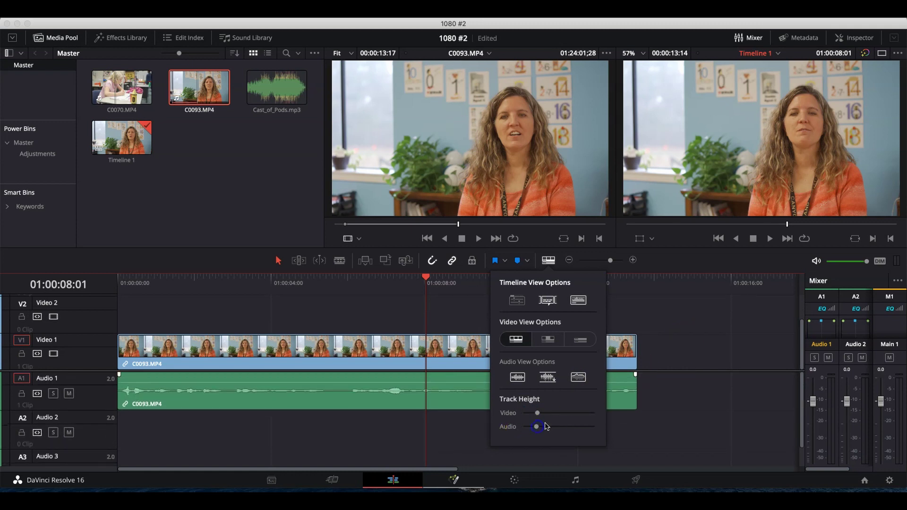
left_click(678, 315)
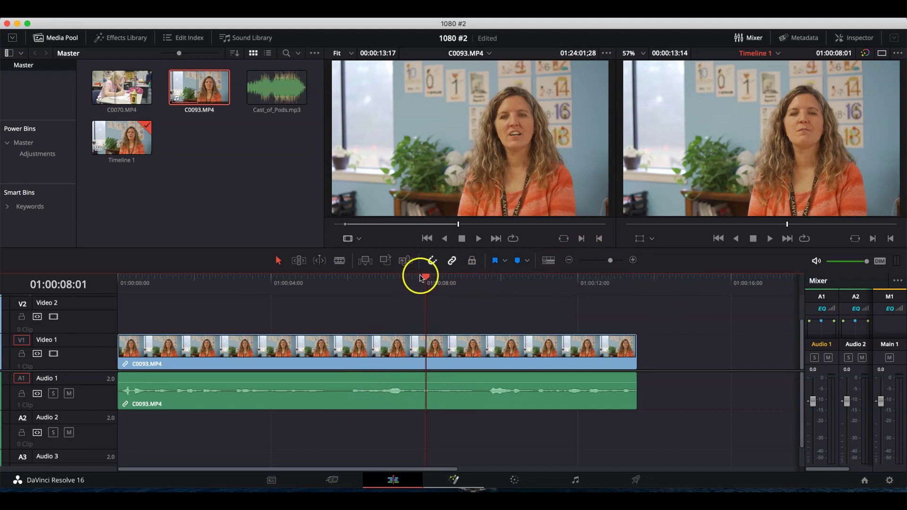
Step: Normalize the C0093.MP4 clip's audio level to -9.0 dBFS in Sample Peak Program mode
right_click(344, 377)
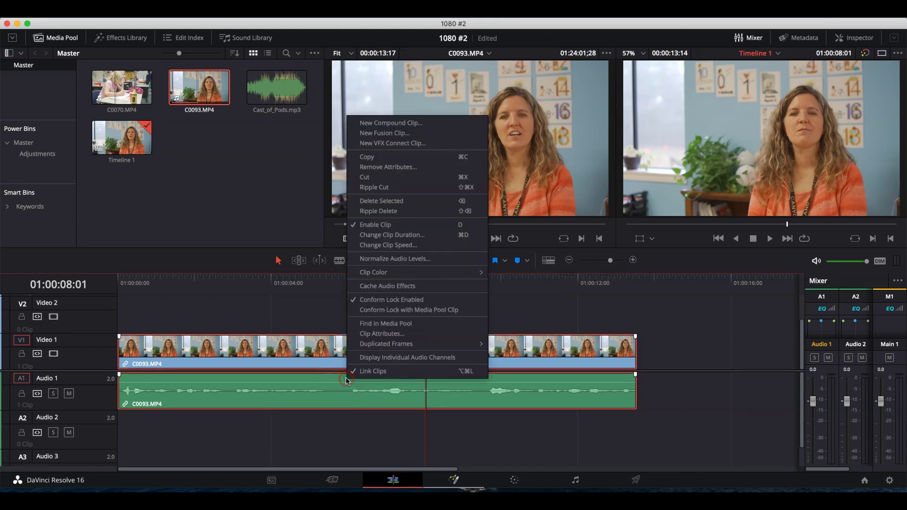
left_click(407, 259)
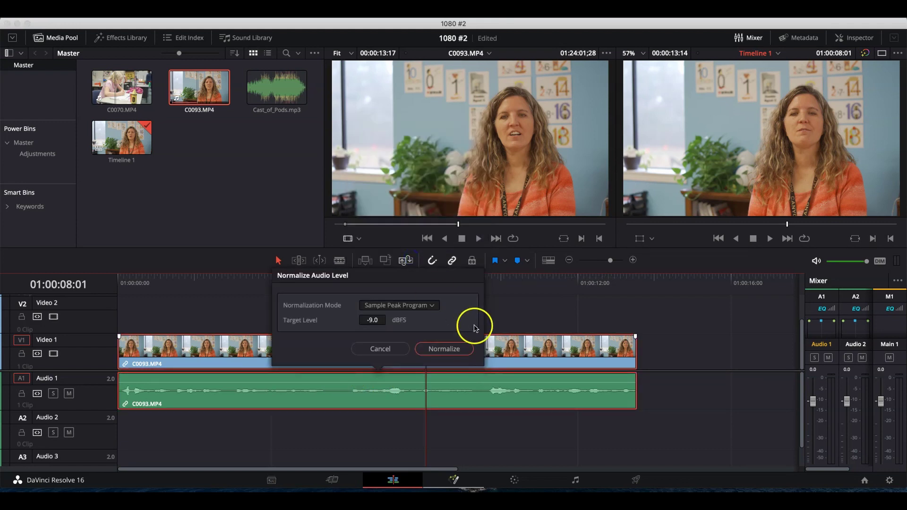
left_click(462, 348)
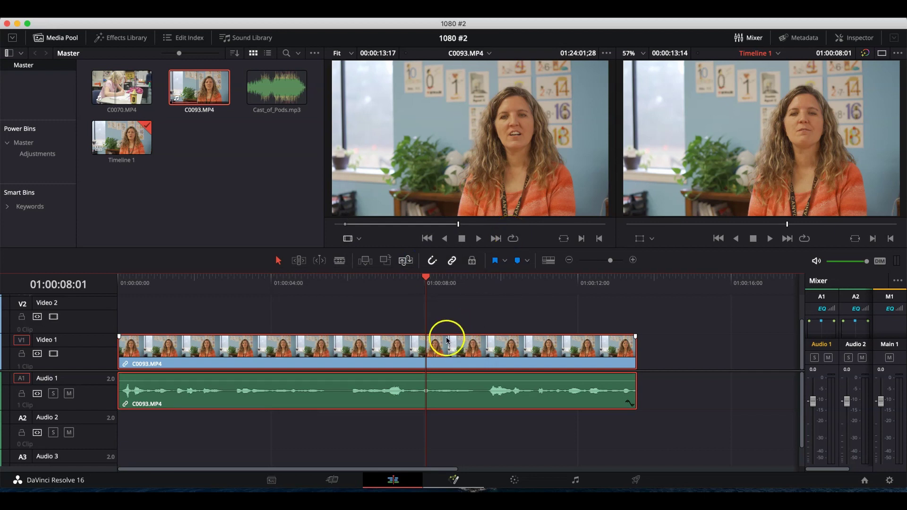
Step: Play the timeline from its start and replay the opening seconds to check the clip's audio on the meters
left_click_drag(424, 277, 64, 279)
key("space")
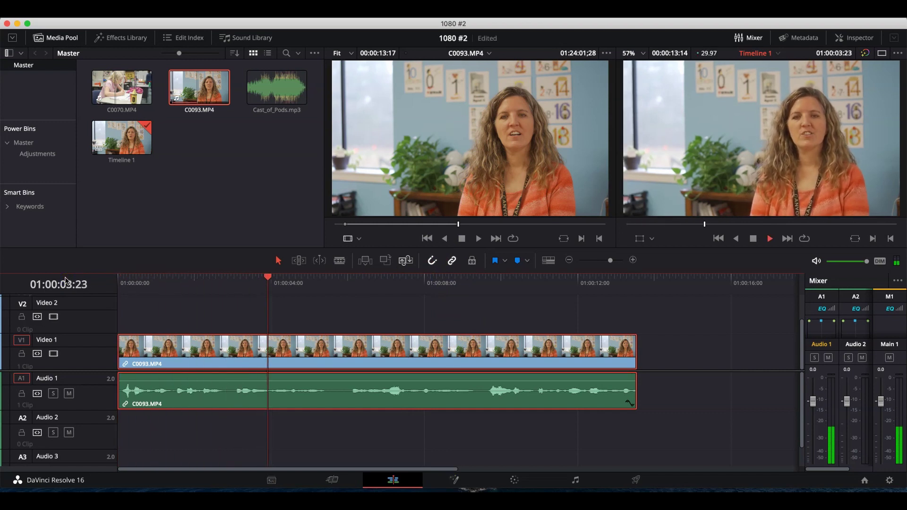
key("space")
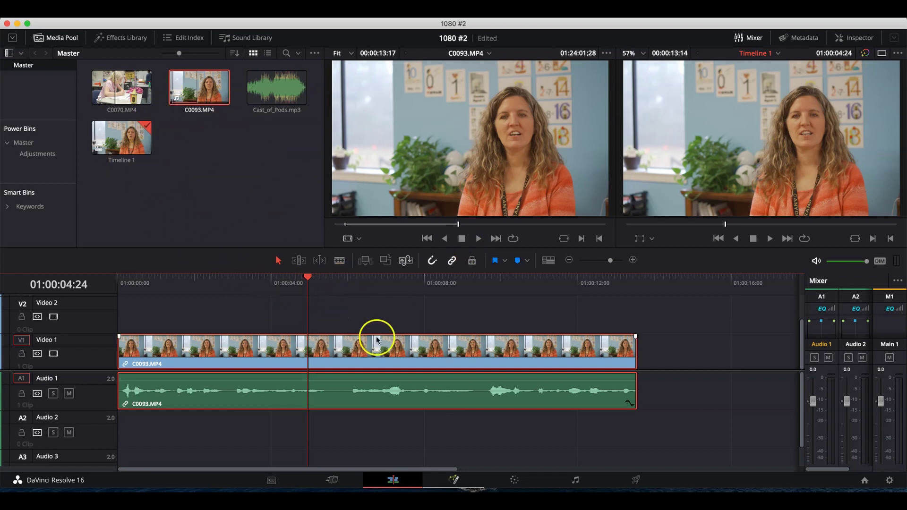
left_click_drag(308, 277, 339, 297)
left_click_drag(395, 293, 213, 327)
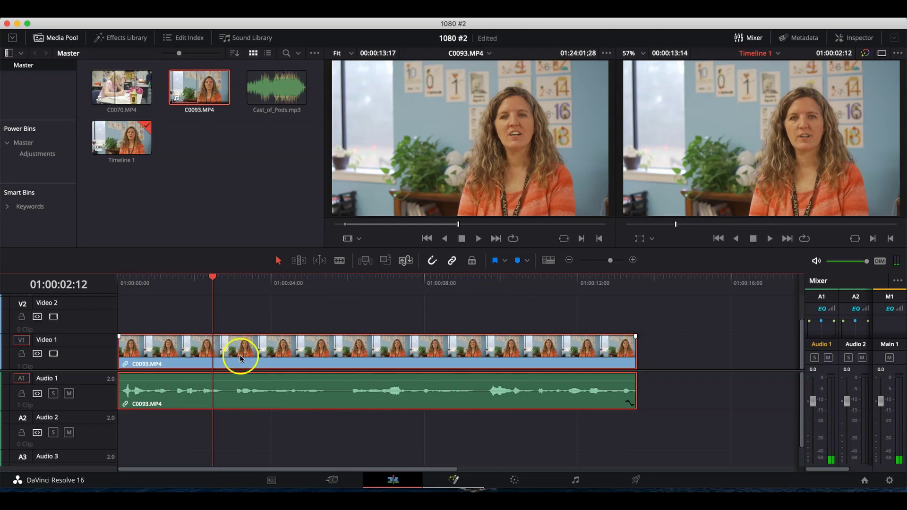
key("space")
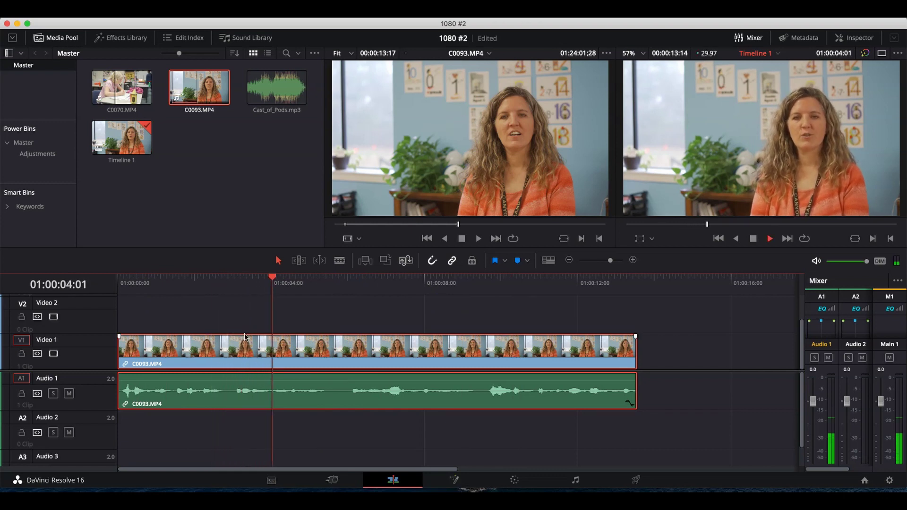
key("space")
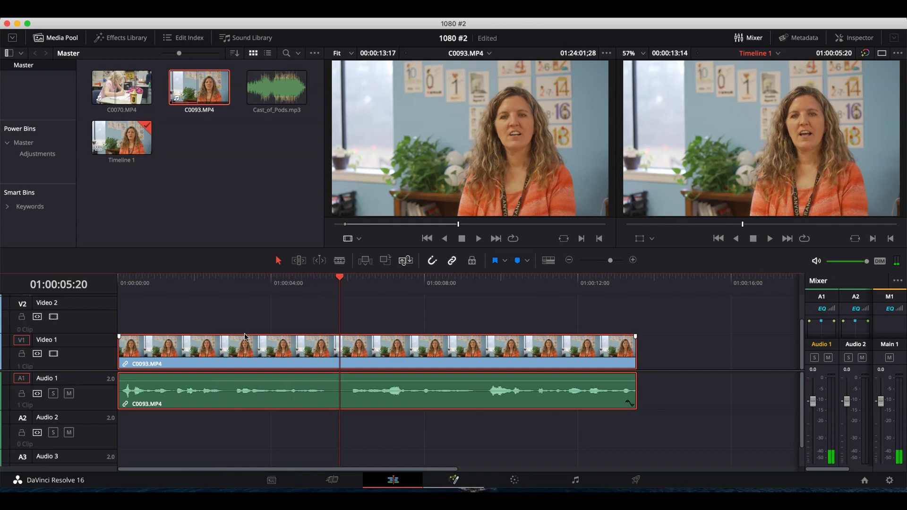
left_click(239, 391)
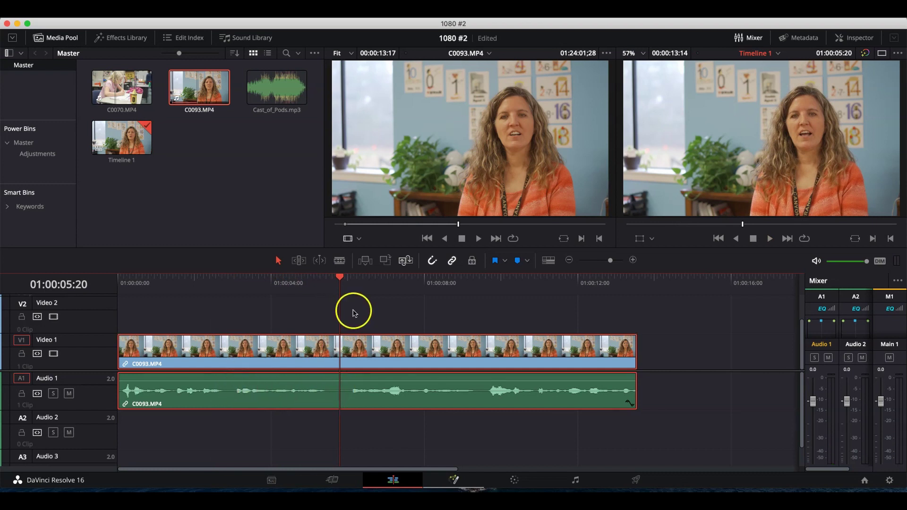
left_click_drag(335, 278, 229, 287)
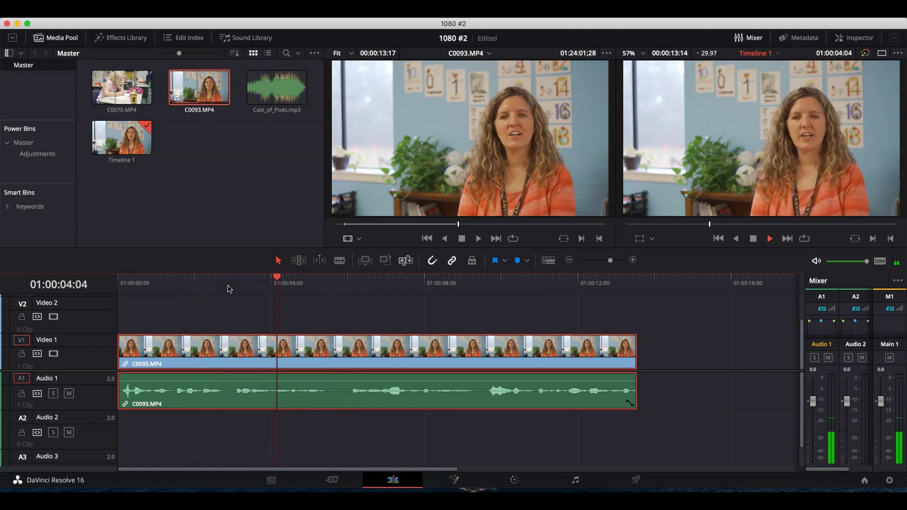
key("space")
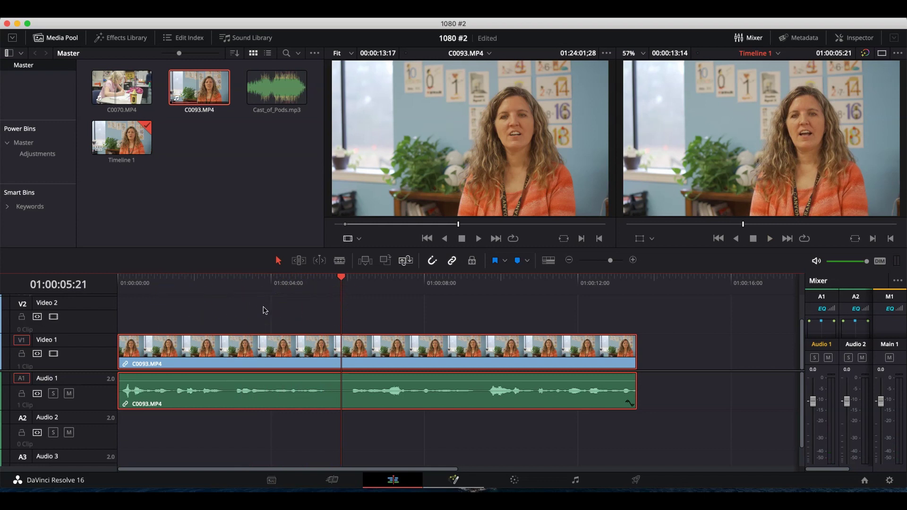
Step: Deselect the C0093.MP4 clip and scrub back and forth through the timeline to review the interview
left_click(307, 318)
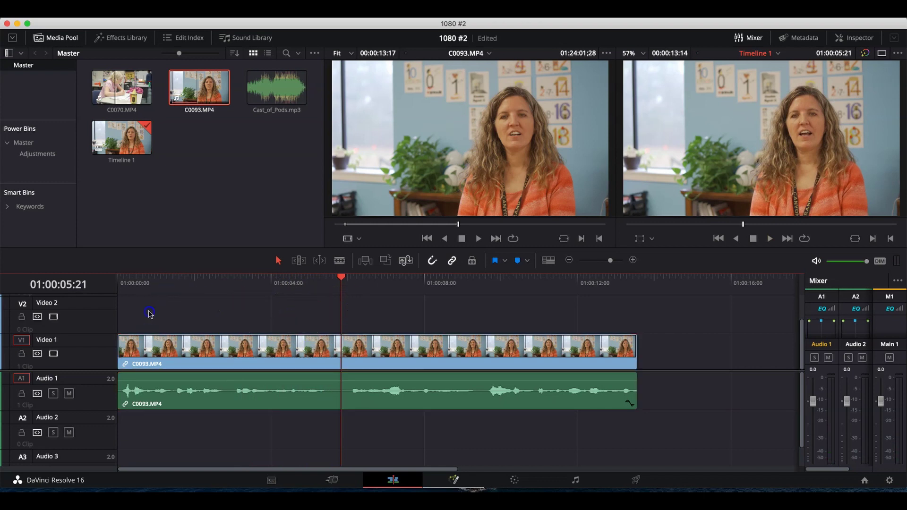
left_click(282, 325)
left_click(243, 282)
left_click(201, 285)
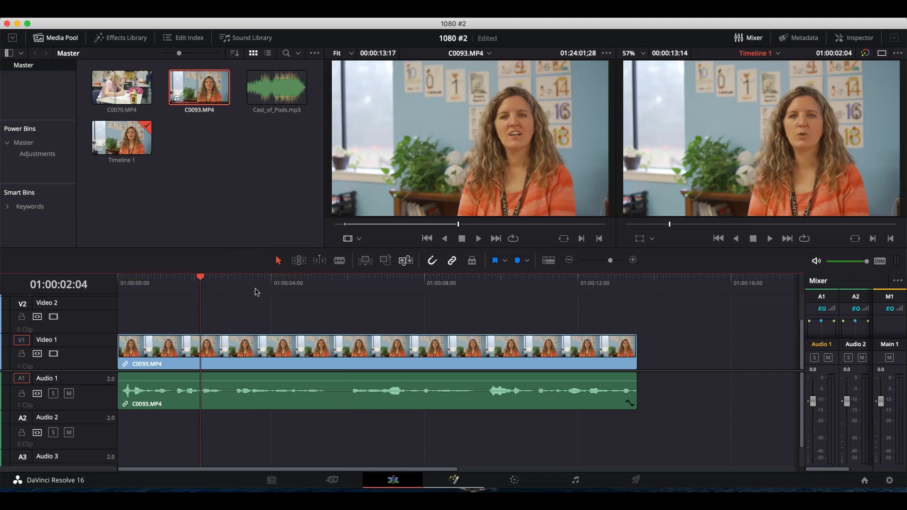
left_click(400, 283)
left_click(560, 279)
left_click(394, 284)
left_click(219, 285)
left_click(171, 289)
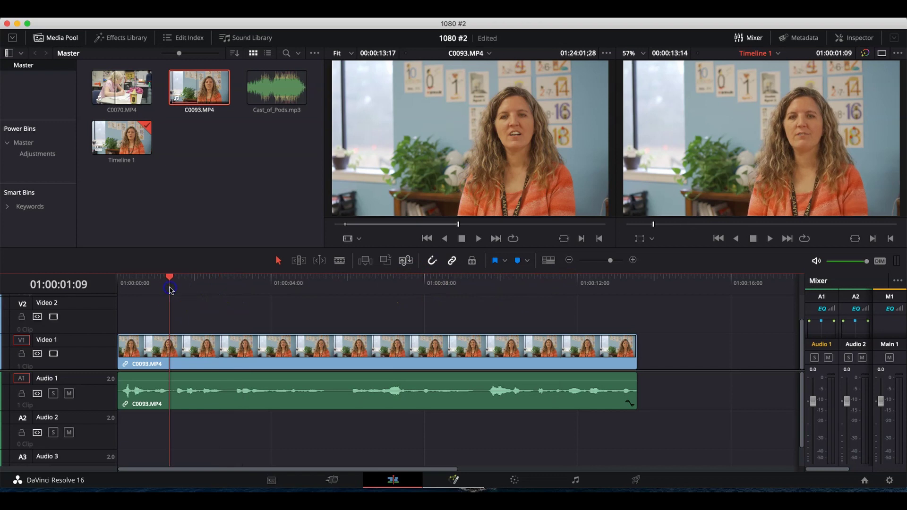
Step: Replay the interview from just after the one-second mark and park the playhead at 01:00:01:07
left_click(280, 336)
key("space")
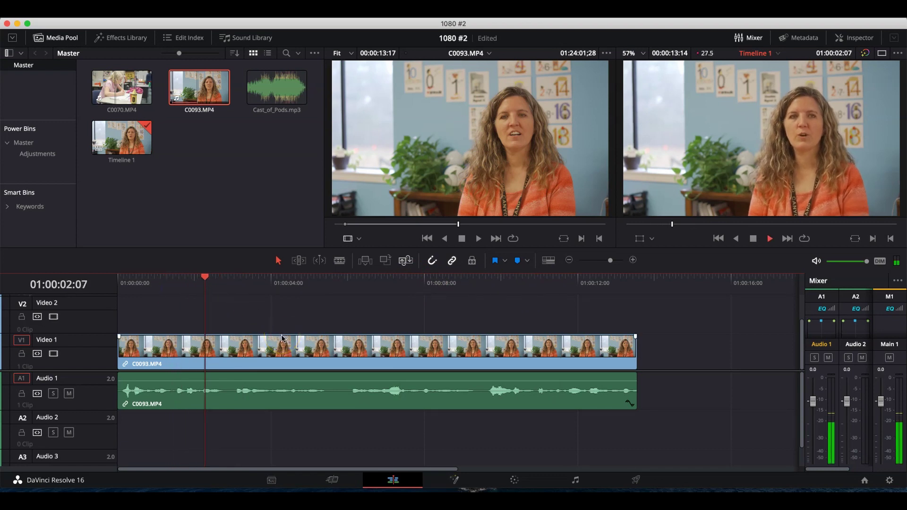
key("space")
left_click(167, 284)
key("space")
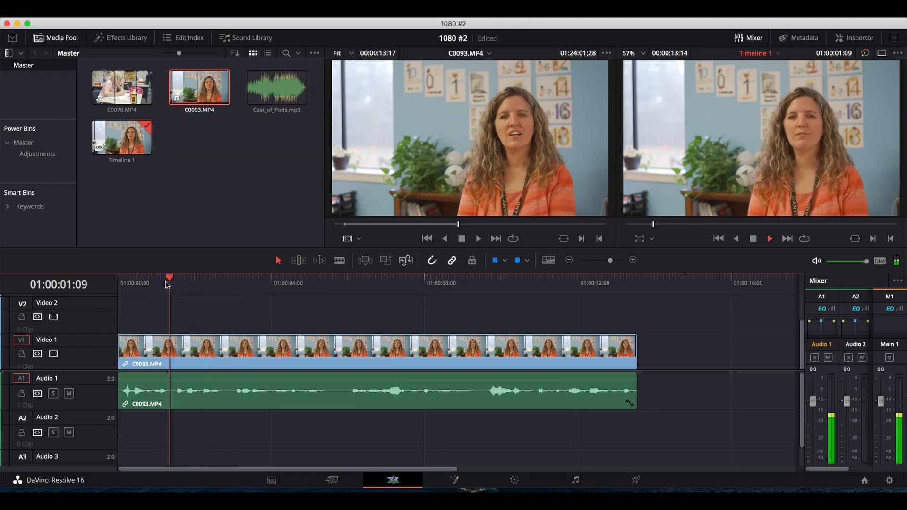
left_click(167, 283)
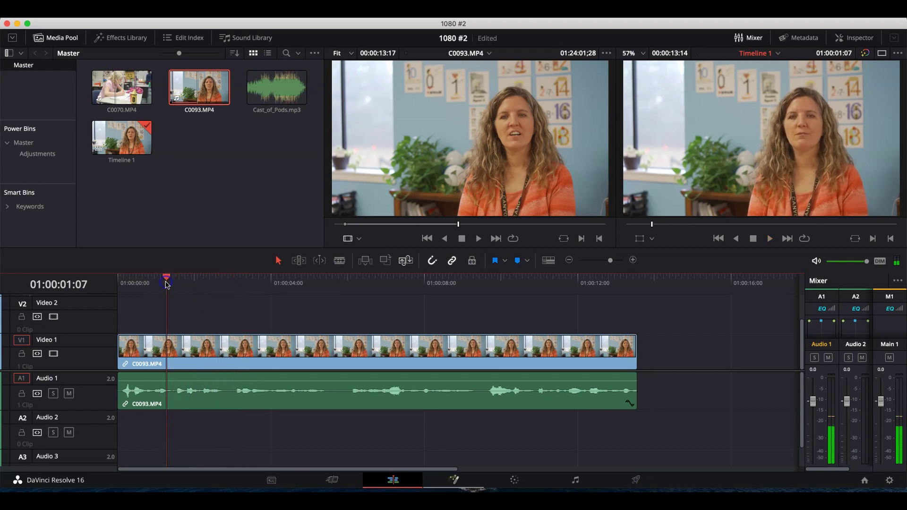
key("space")
left_click(167, 283)
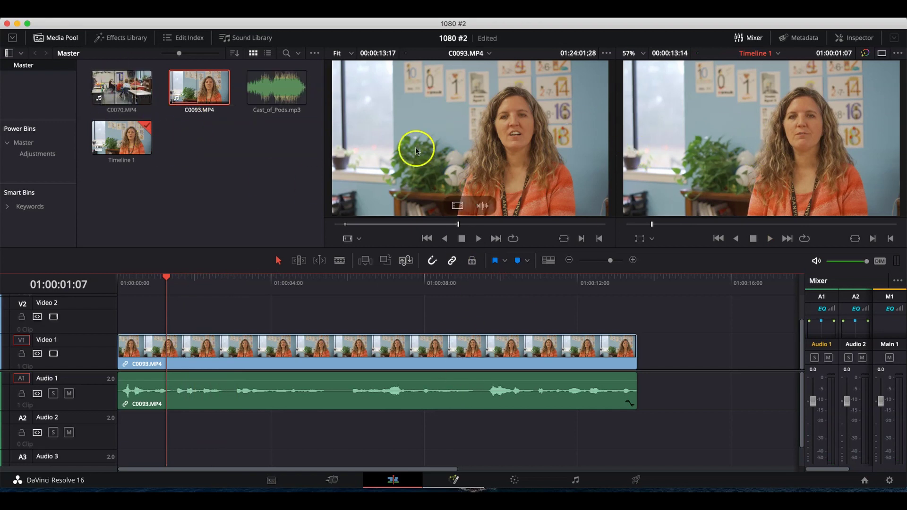
Step: Open C0070.MP4 in the source viewer, clear its in point and mark an out point at 01:15:06;22
double_click(132, 86)
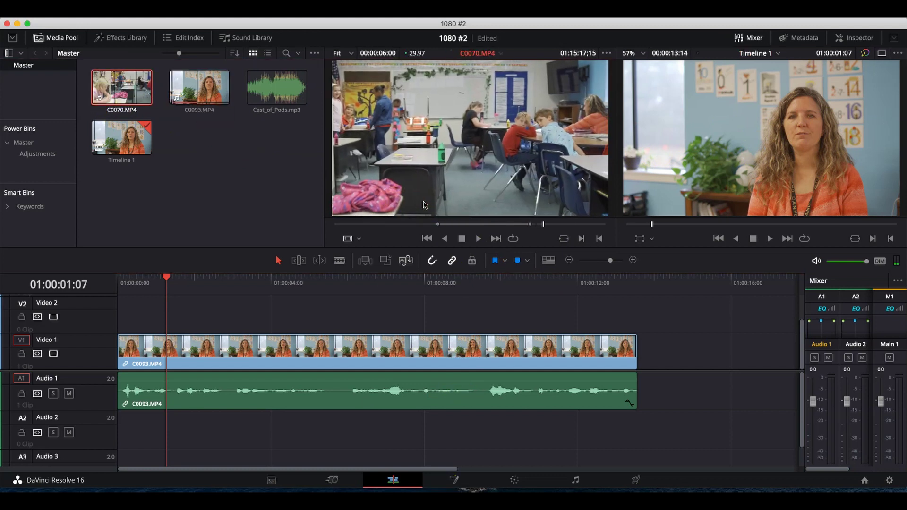
key("space")
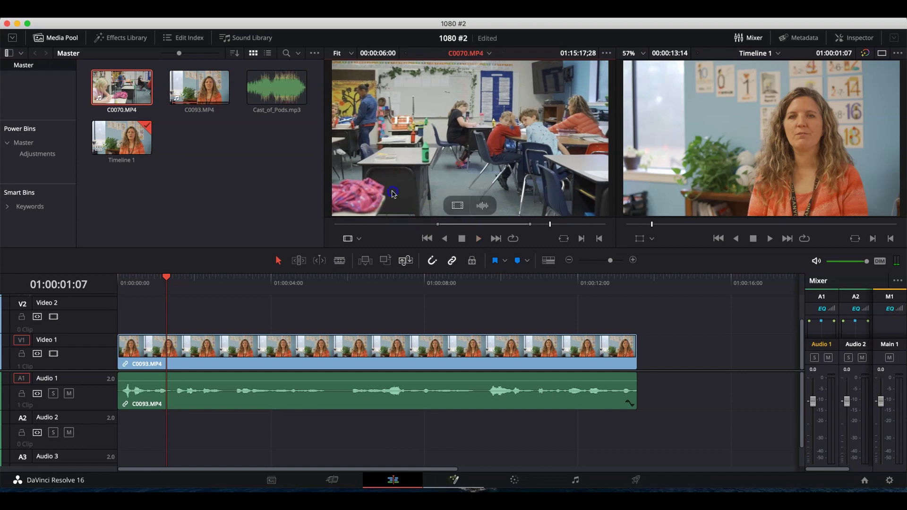
left_click_drag(550, 222, 376, 219)
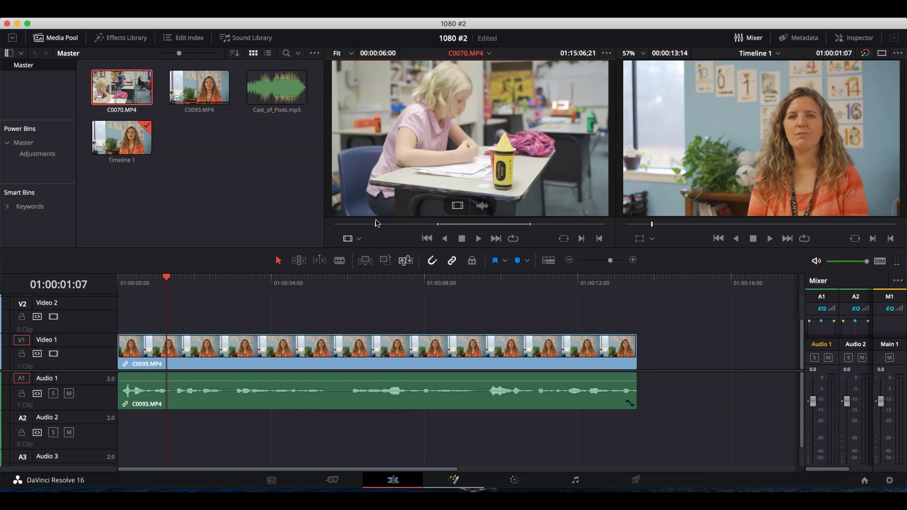
left_click_drag(376, 225, 329, 224)
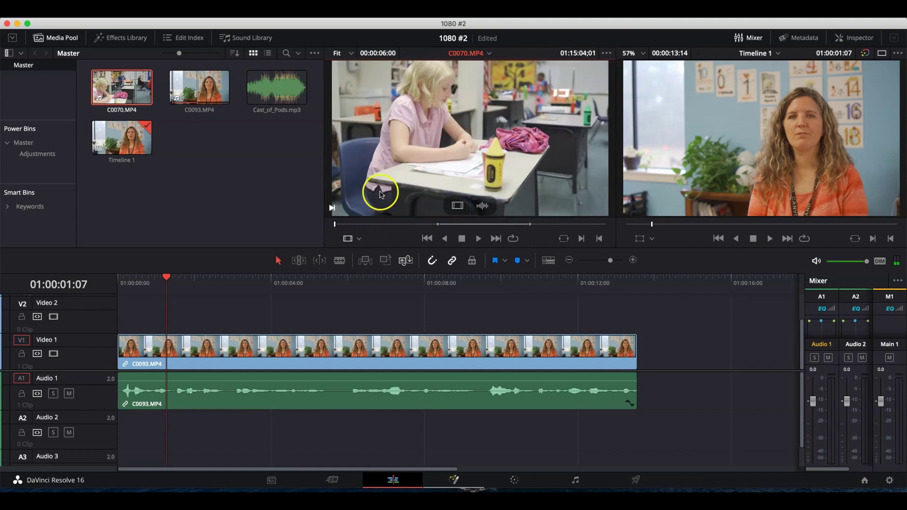
key("alt+i")
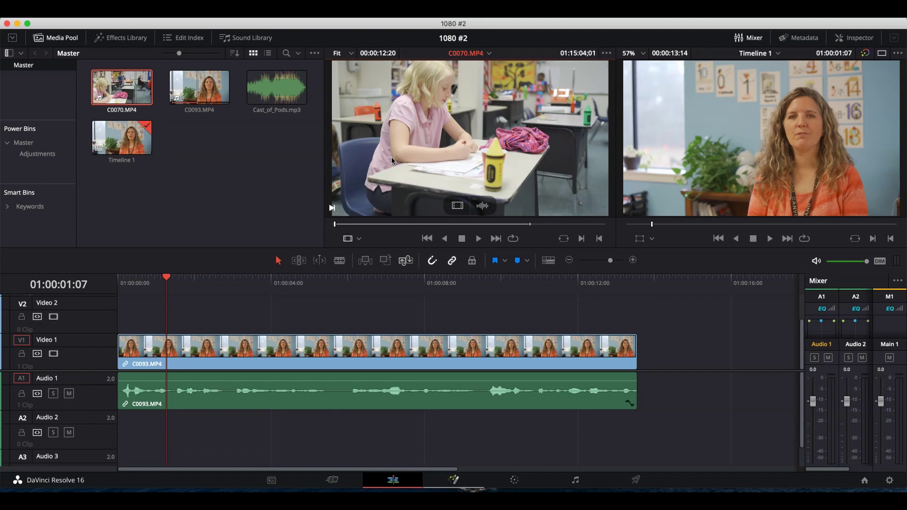
key("space")
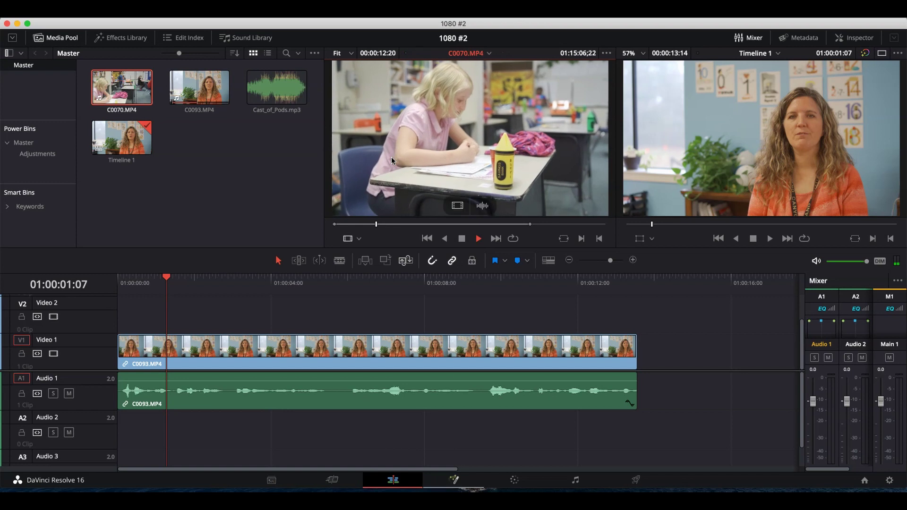
key("o")
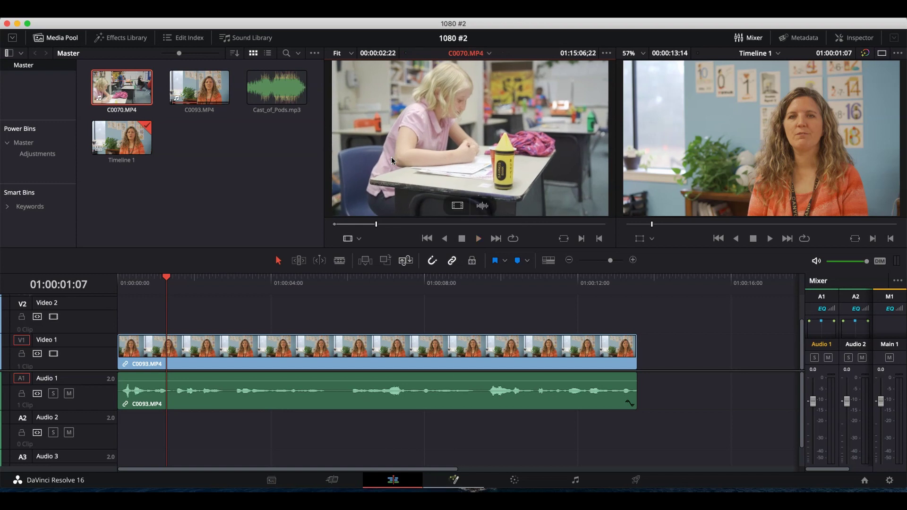
Step: Place the marked C0070.MP4 range with its audio on Video 2 at 01:00:01:07 and play it over the interview
left_click_drag(421, 147, 173, 329)
left_click(205, 435)
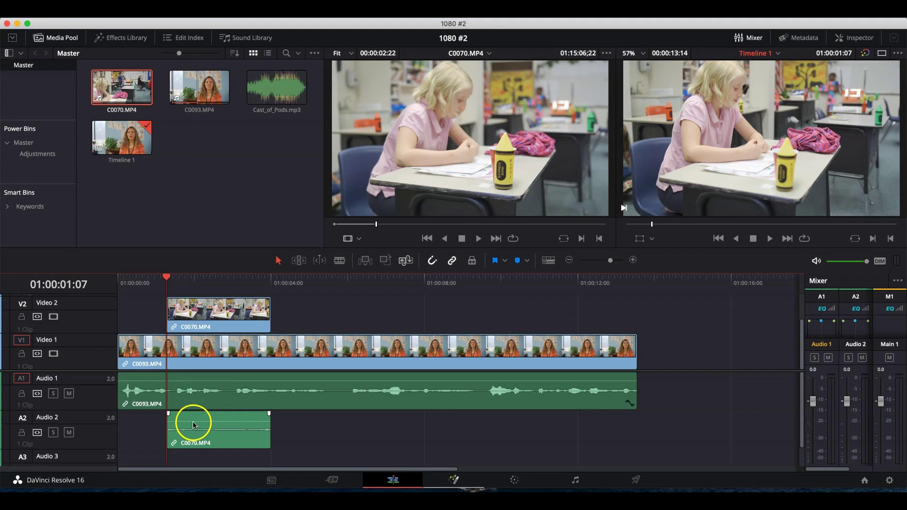
left_click_drag(194, 422, 194, 420)
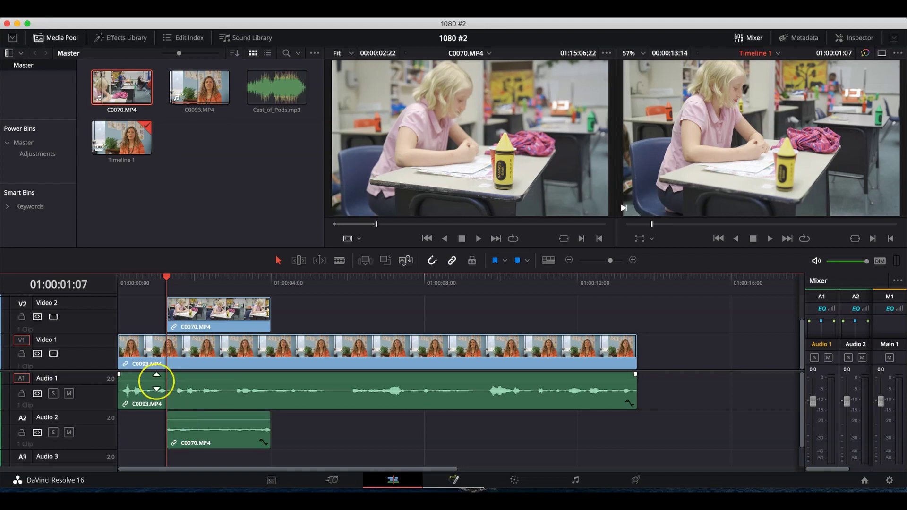
key("space")
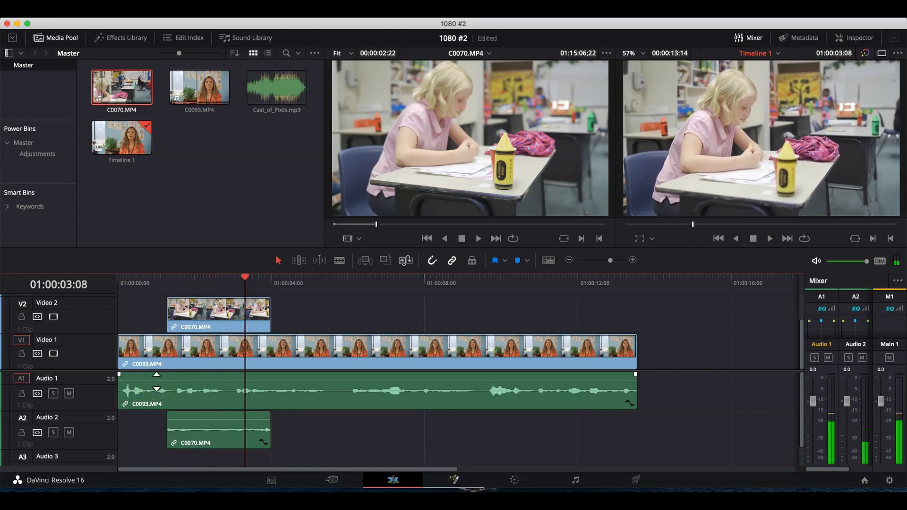
left_click(199, 386)
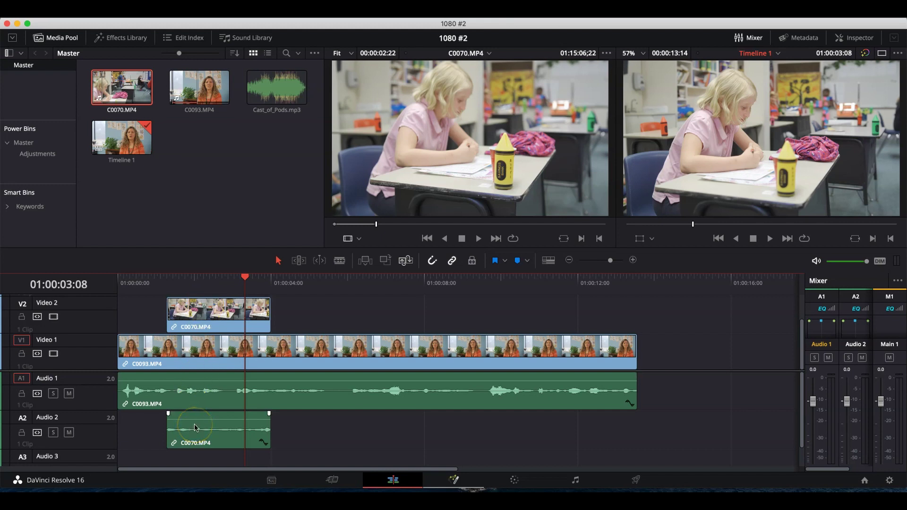
Step: Try locking and unlocking the Video 2 track with the C0070.MP4 clip selected, and delete that clip with its audio
left_click(217, 314)
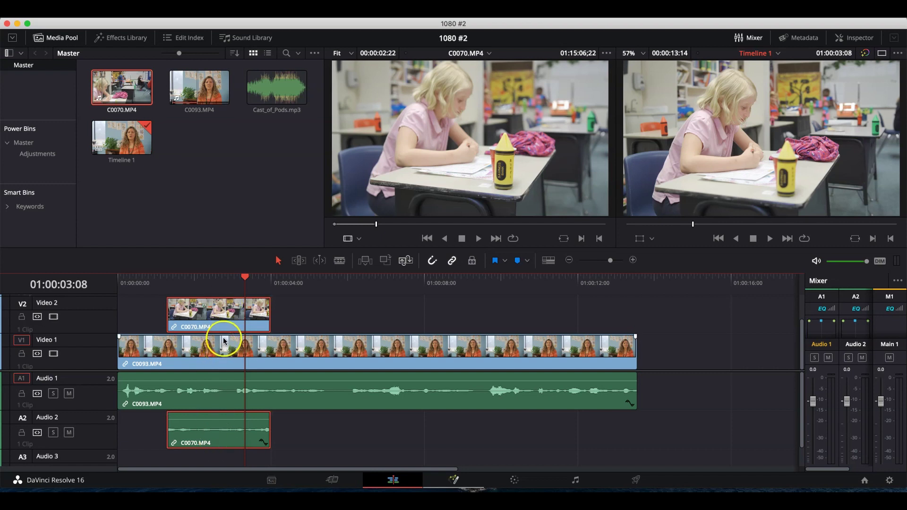
scroll(223, 340, "up", 2)
scroll(224, 340, "down", 2)
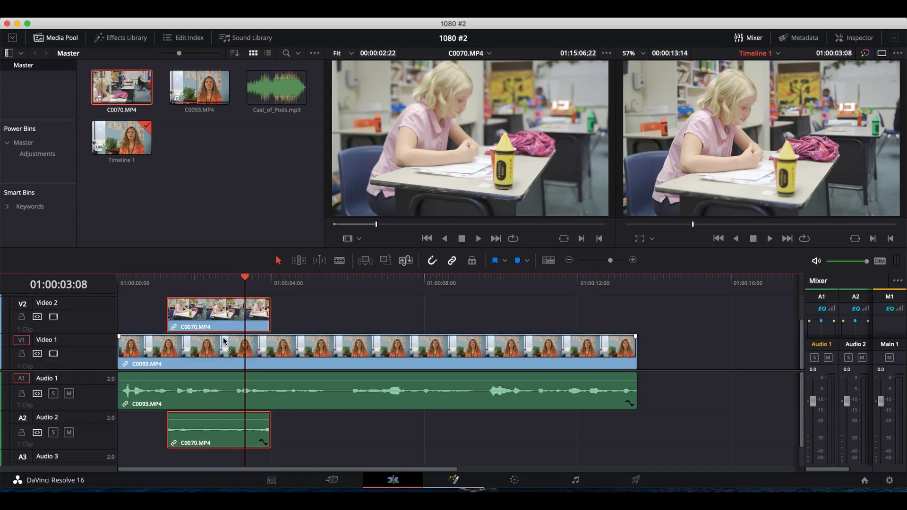
left_click(23, 317)
left_click(205, 433)
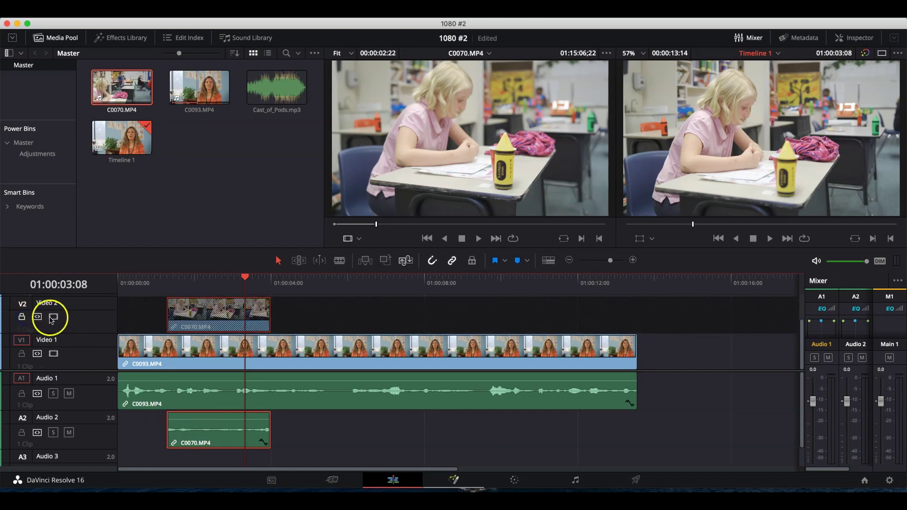
left_click(22, 317)
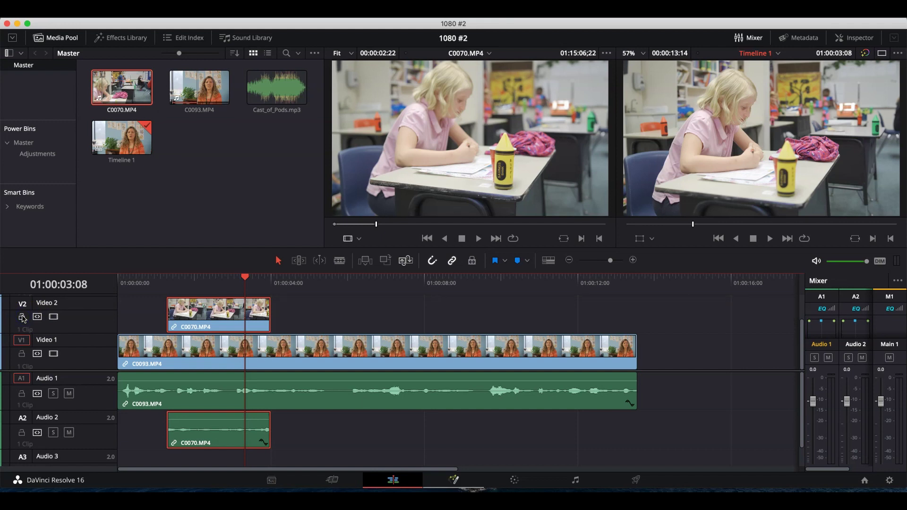
left_click(22, 318)
left_click(23, 317)
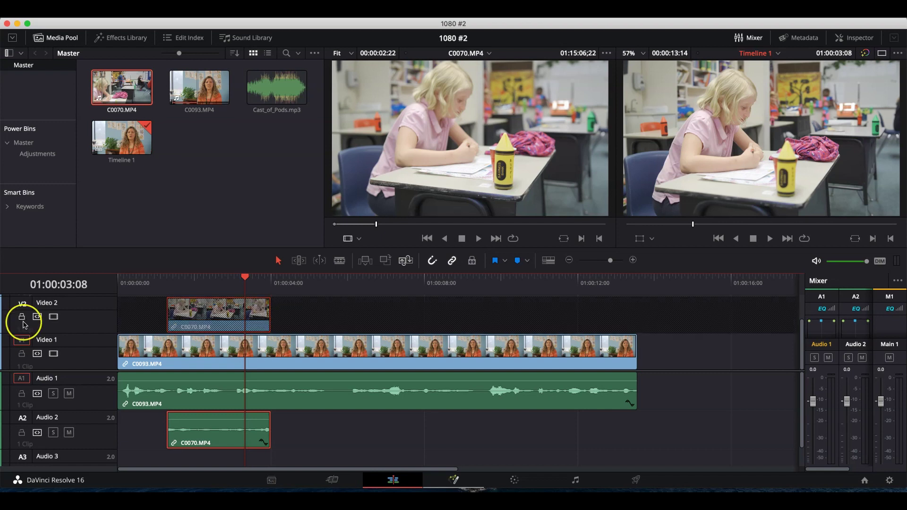
key("BackSpace")
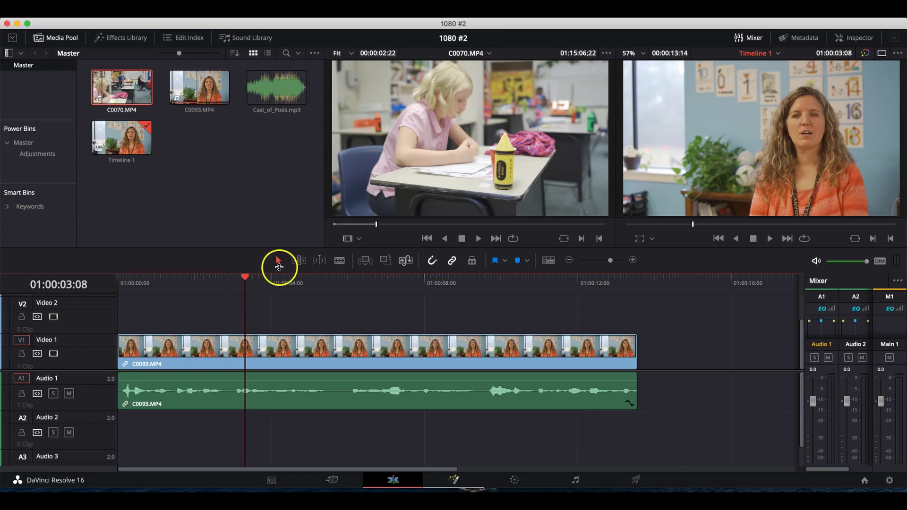
Step: Place only the video of the marked C0070.MP4 range on Video 2 at 01:00:03:08 and play the result
mouse_move(451, 197)
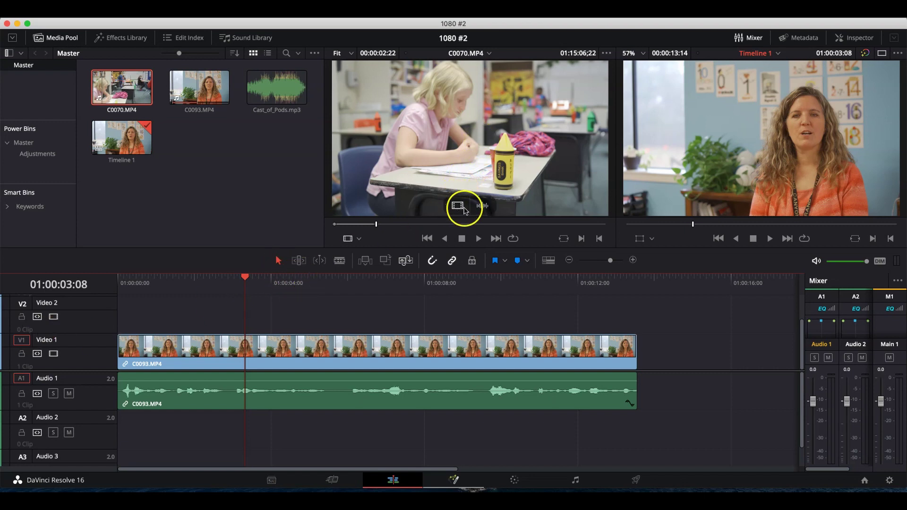
left_click_drag(457, 208, 454, 208)
left_click(479, 209)
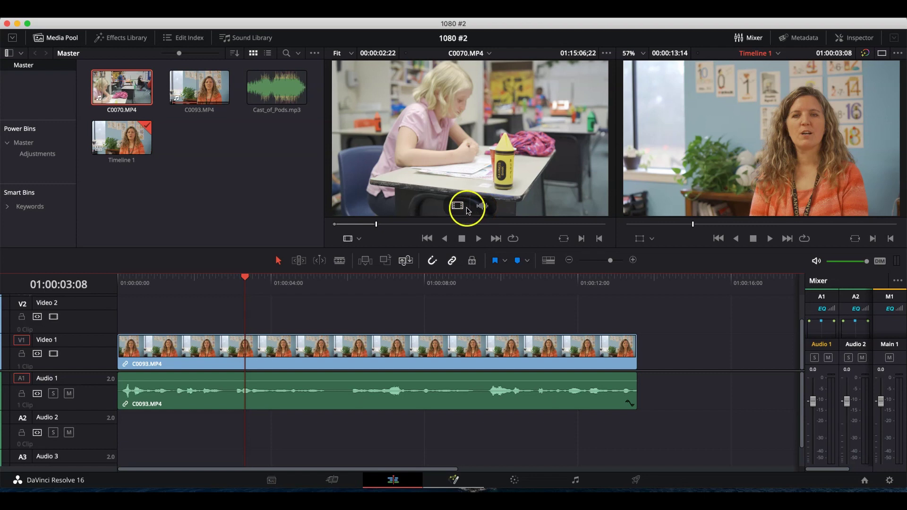
left_click_drag(456, 206, 244, 324)
key("space")
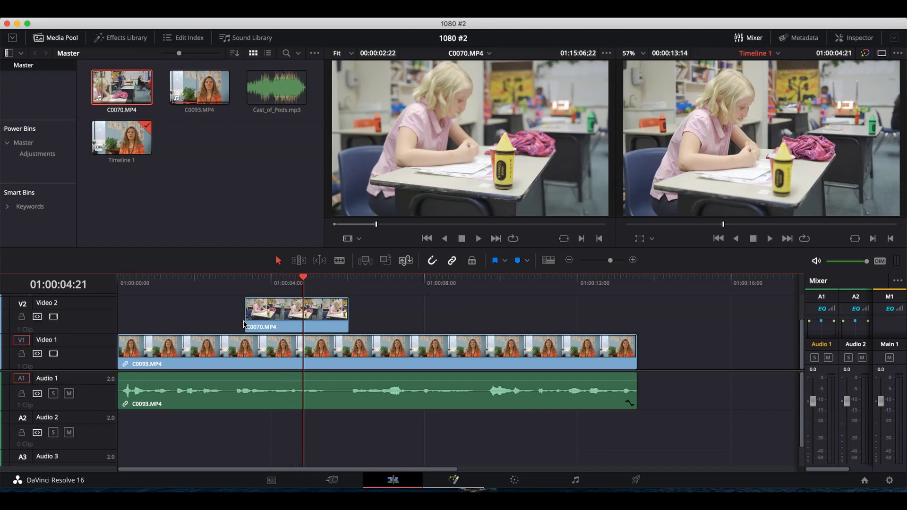
Step: Trim the end of the C0070.MP4 clip on Video 2 slightly shorter and play through the cutaway
mouse_move(414, 213)
left_click_drag(347, 314, 323, 314)
left_click(212, 278)
key("space")
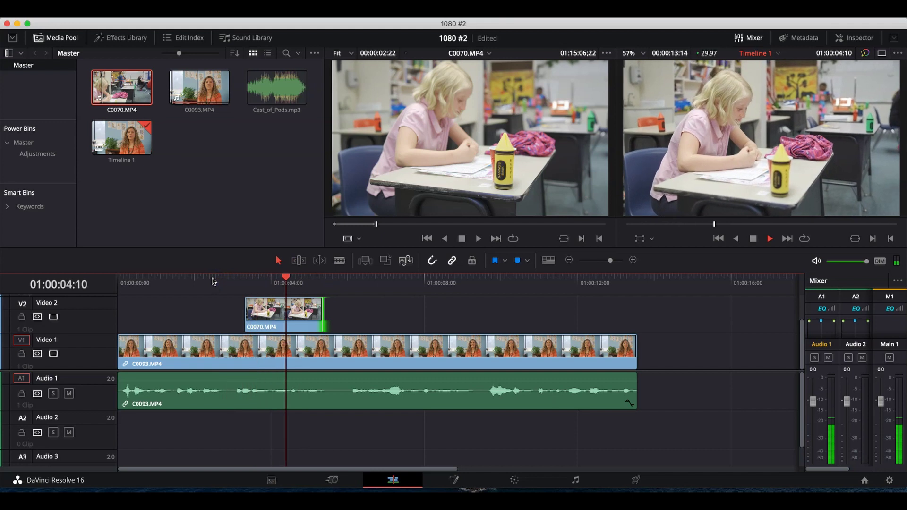
key("space")
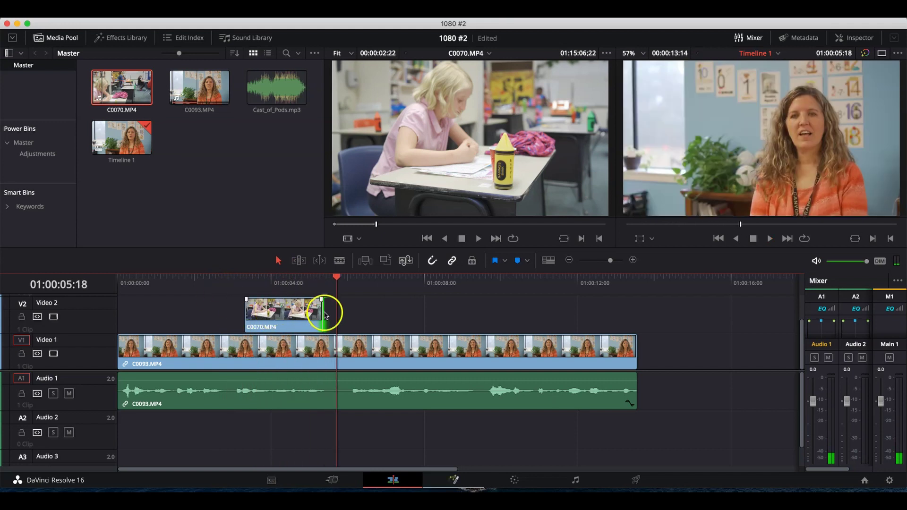
Step: Stabilize the C0070.MP4 clip on Video 2 in Perspective mode and play it back from just before the clip
left_click_drag(339, 281, 245, 280)
left_click(281, 311)
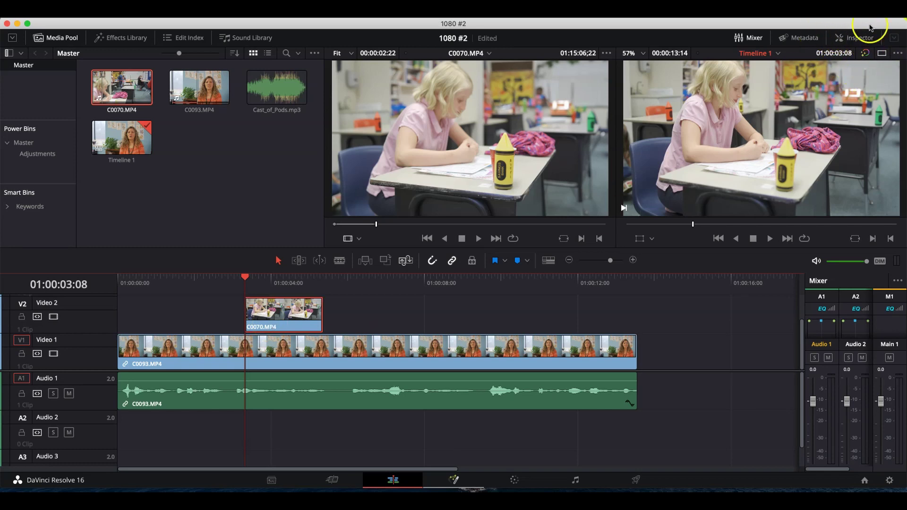
left_click(852, 36)
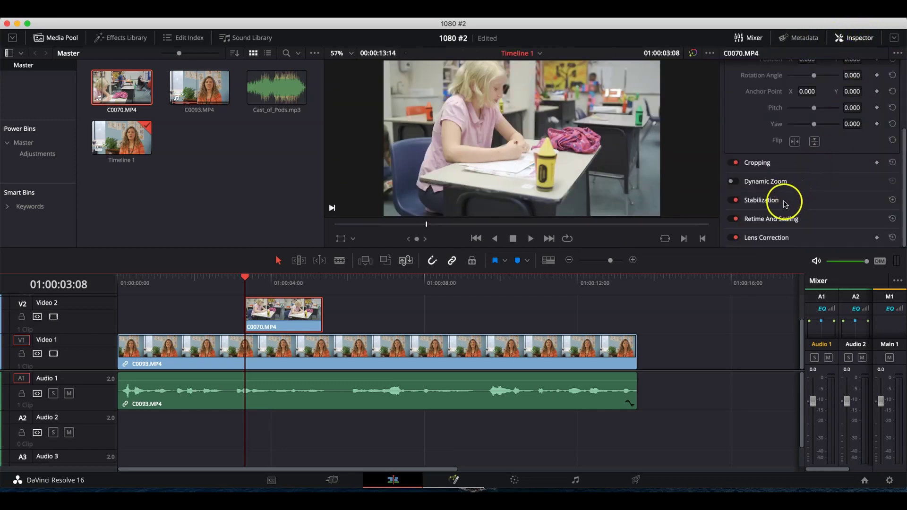
left_click(758, 202)
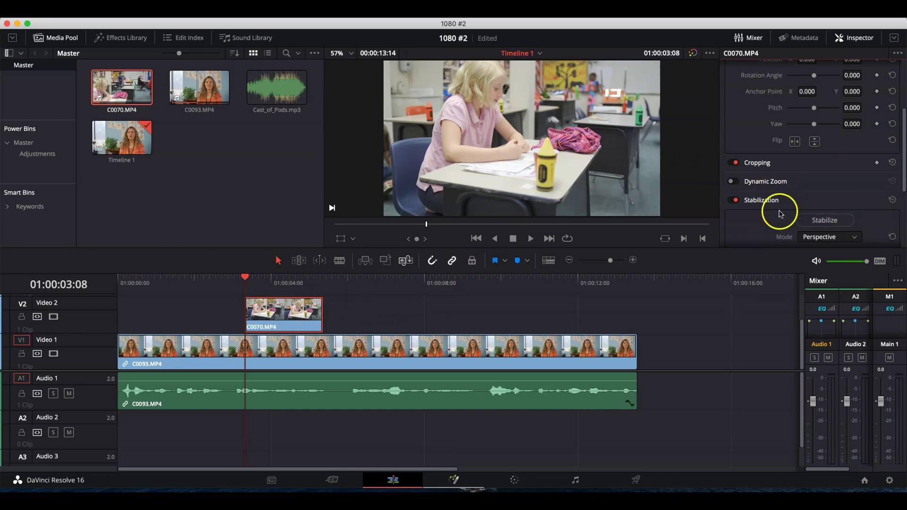
left_click(814, 221)
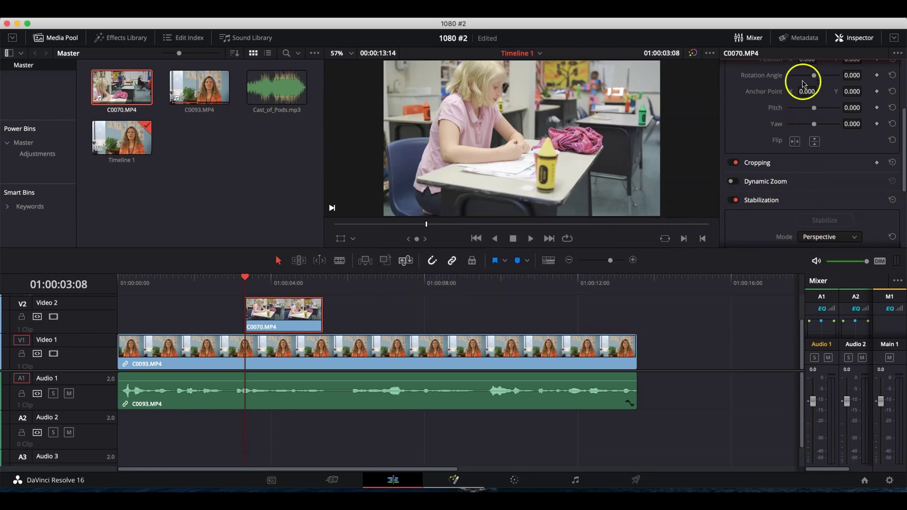
left_click(850, 40)
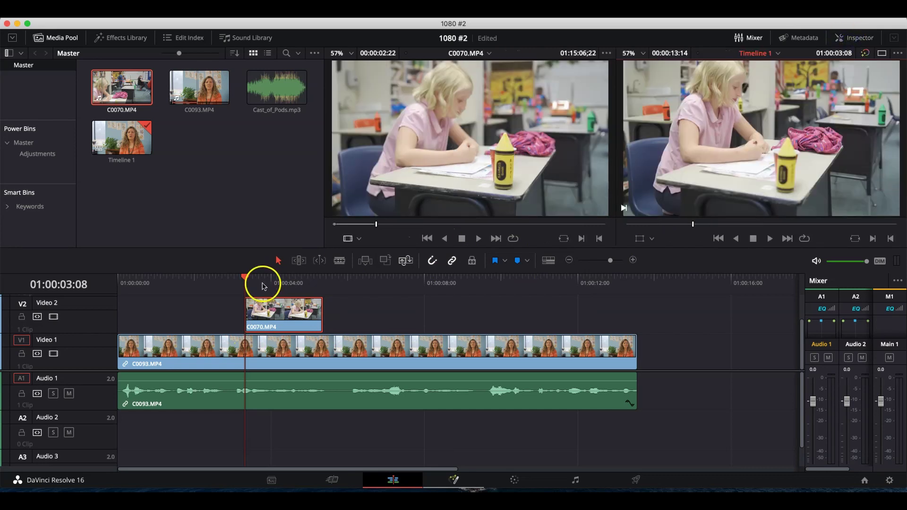
left_click_drag(245, 276, 215, 279)
key("space")
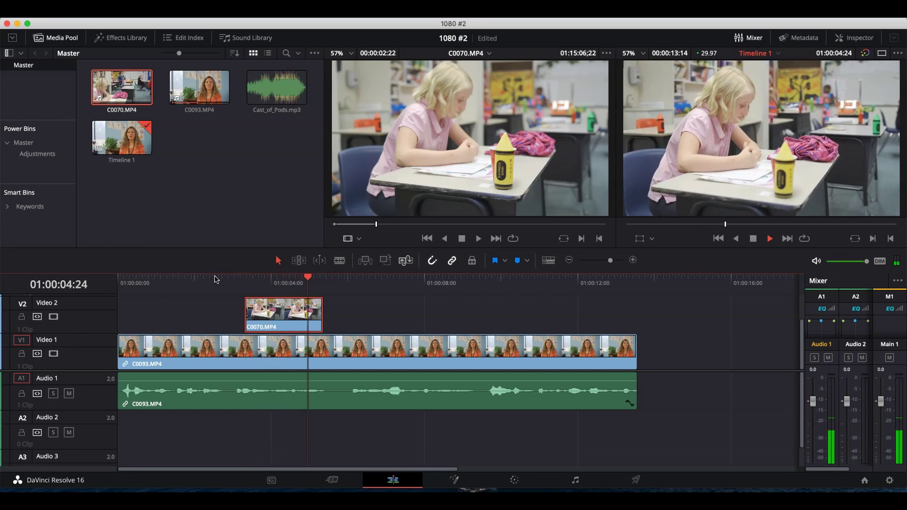
Step: Stop playback and delete the stabilized C0070.MP4 clip from Video 2
key("space")
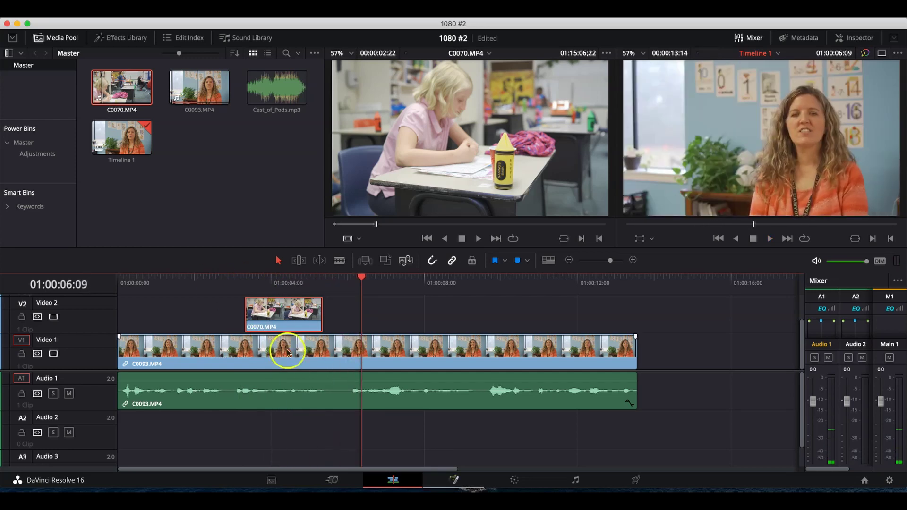
mouse_move(416, 163)
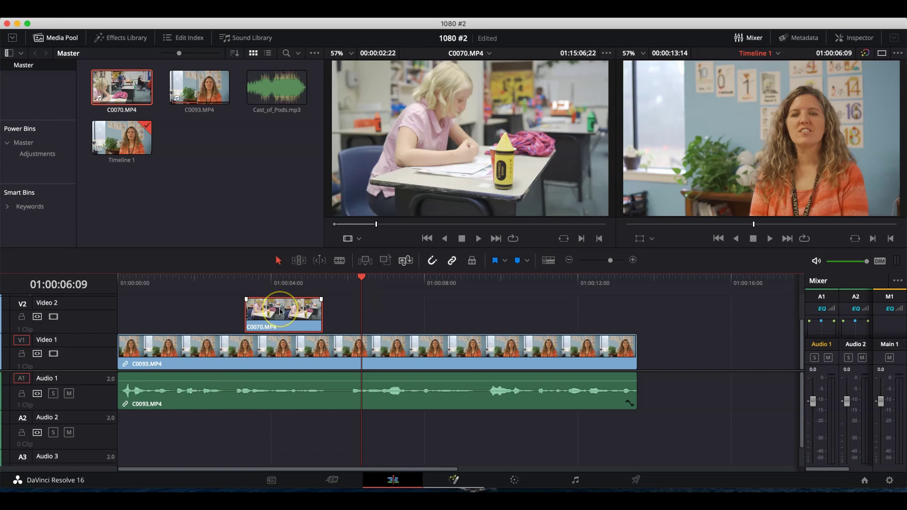
key("Delete")
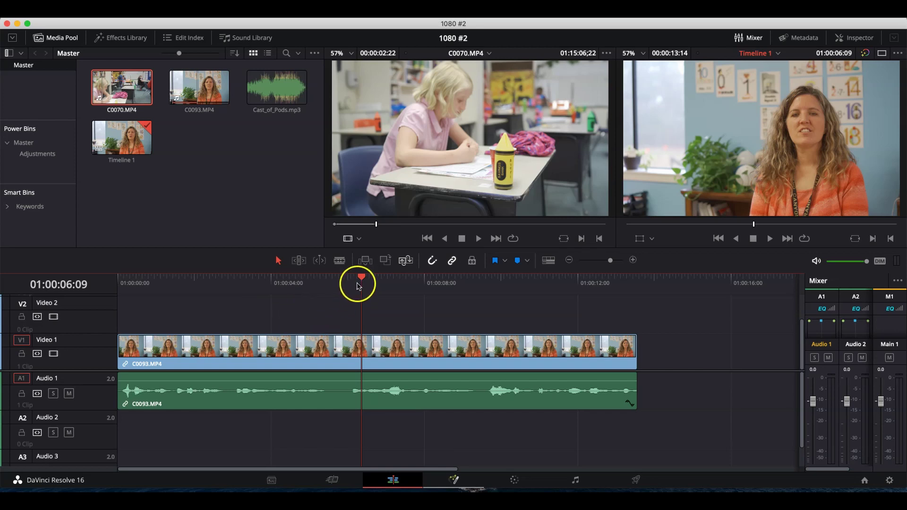
Step: Try placing only the video of C0070.MP4 on top of the interview at 01:00:01:13, and delete the placed clip
left_click_drag(362, 278, 176, 296)
mouse_move(450, 176)
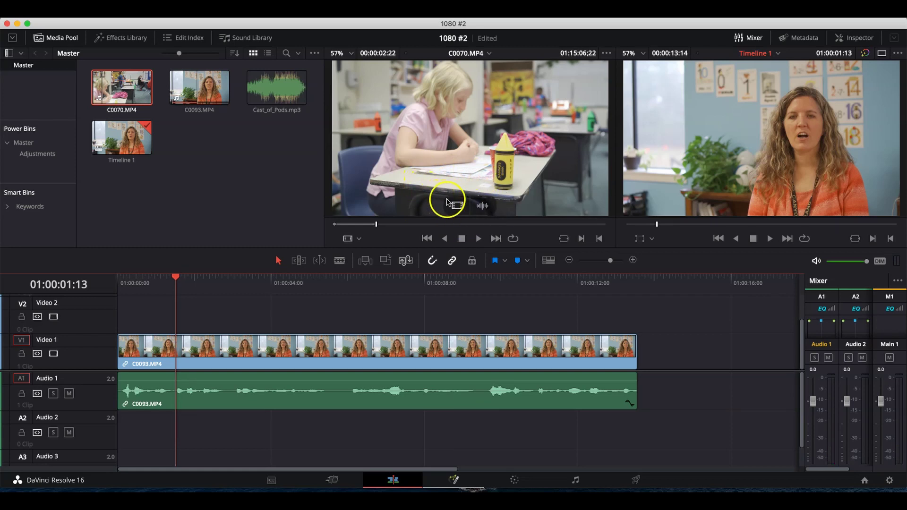
left_click_drag(455, 205, 854, 161)
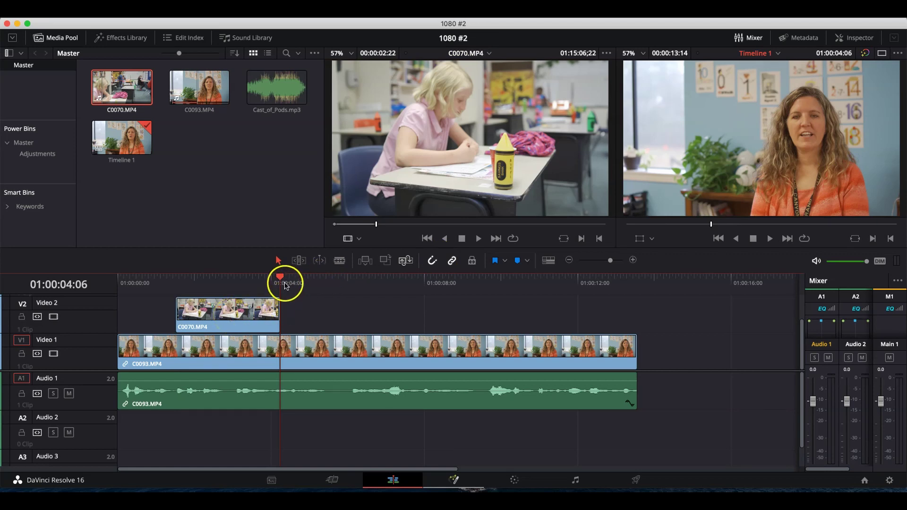
left_click(252, 323)
key("Delete")
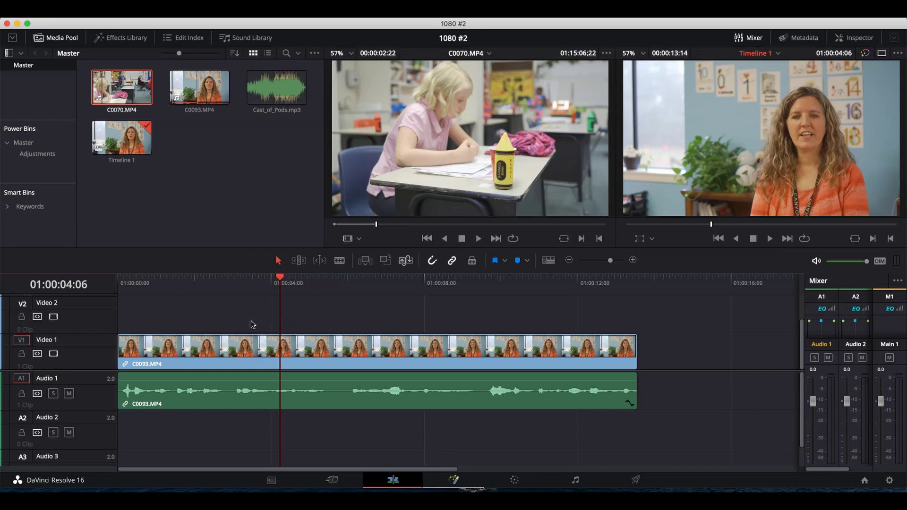
Step: Try replacing the interview's video with C0070.MP4 from a playhead position of 01:00:01:12, and undo the replacement
left_click_drag(281, 276, 272, 278)
left_click_drag(212, 285, 174, 284)
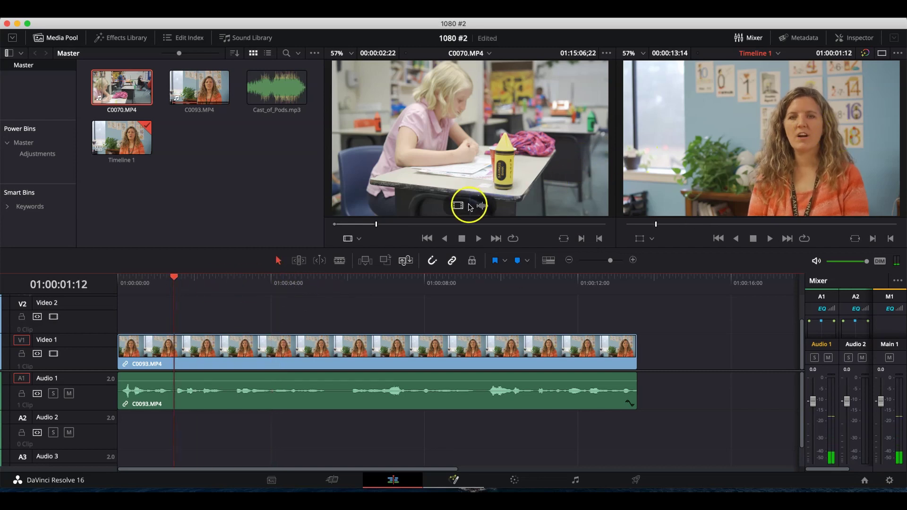
left_click_drag(457, 205, 851, 122)
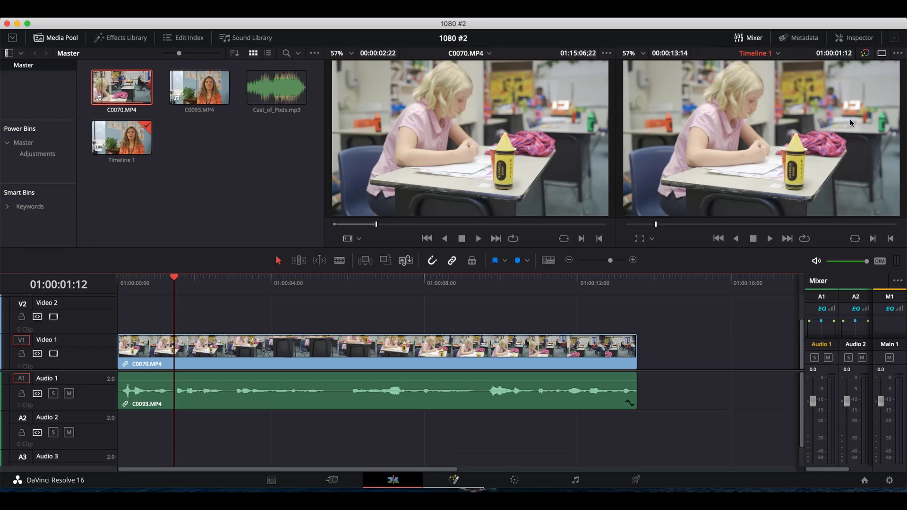
key("super+z")
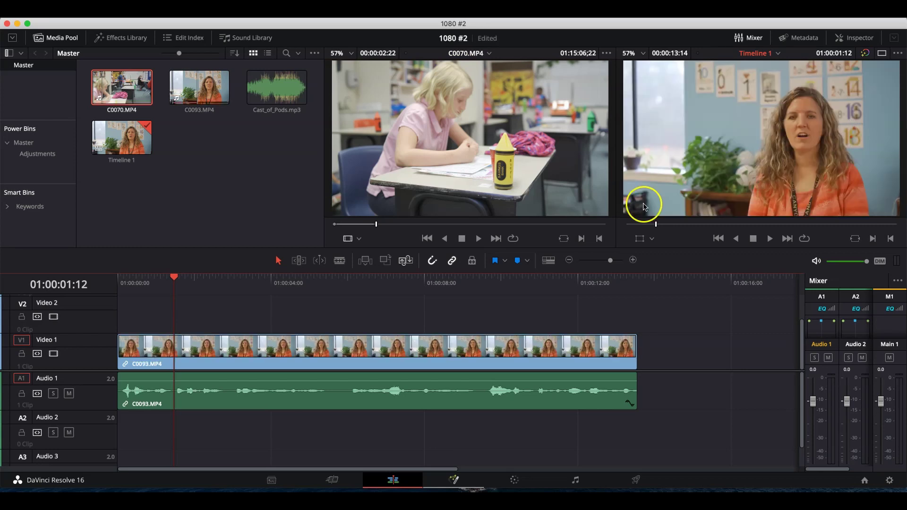
Step: Try inserting only the video of C0070.MP4 into the interview at 01:00:01:12, and undo the insert edit
mouse_move(454, 209)
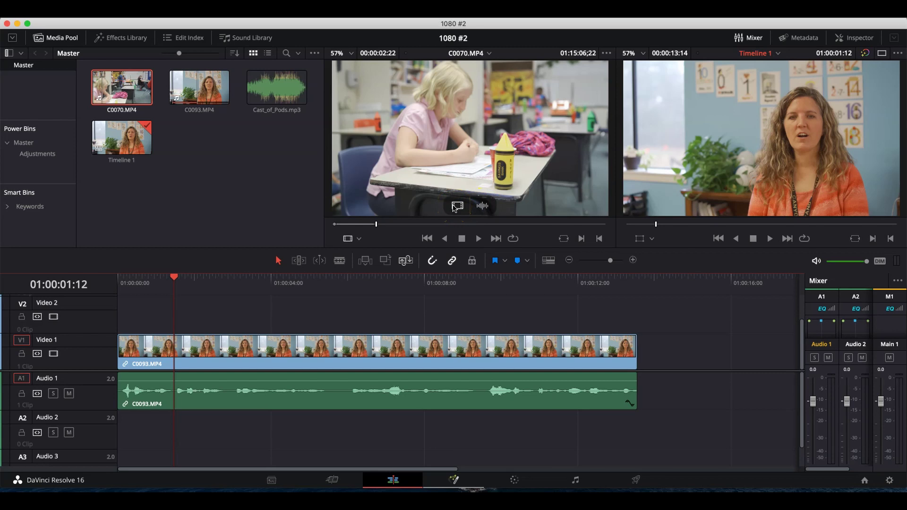
left_click_drag(456, 207, 786, 202)
left_click_drag(785, 202, 844, 76)
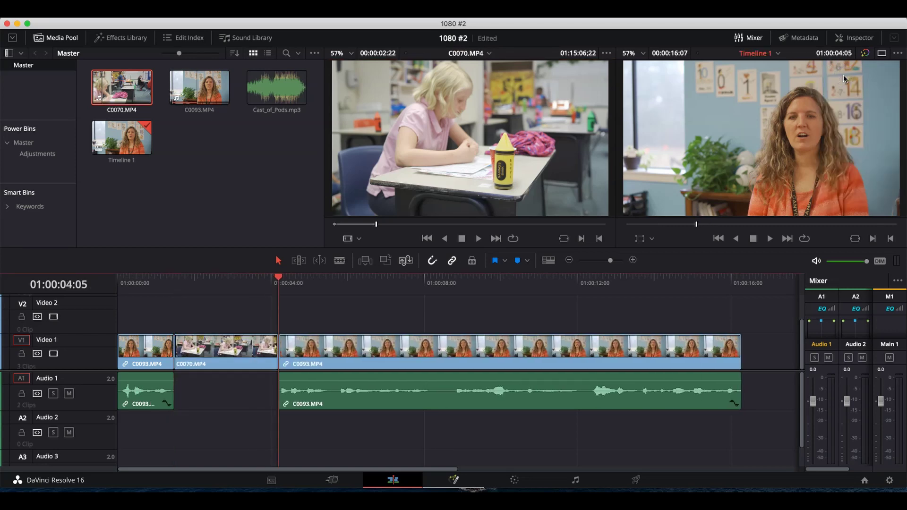
key("Home")
left_click(203, 355)
left_click(231, 355)
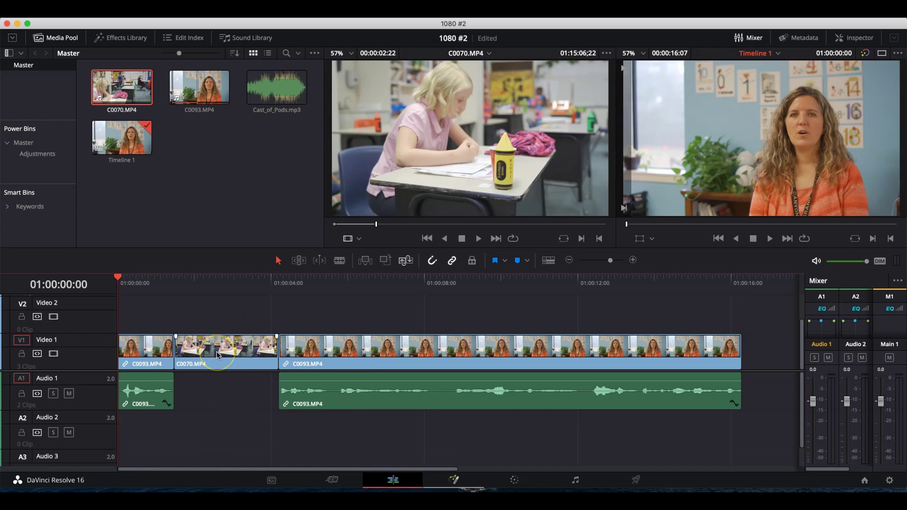
key("Delete")
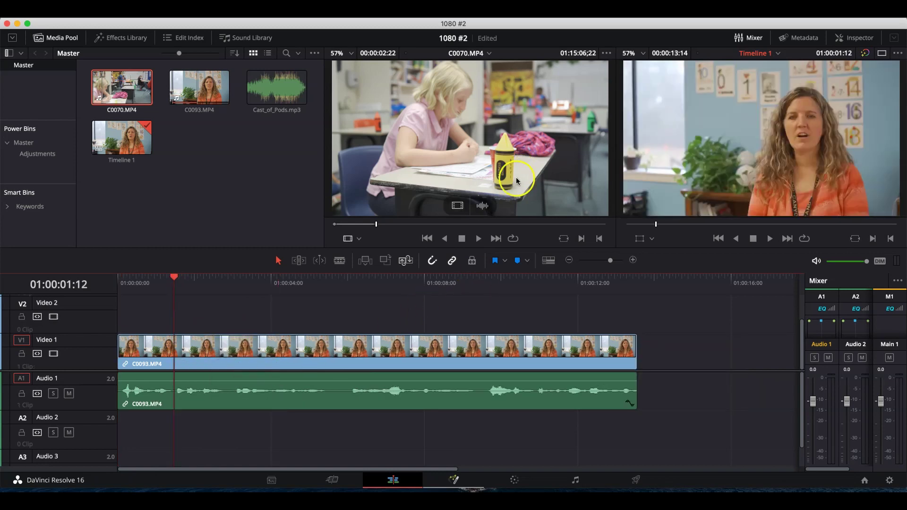
left_click_drag(457, 206, 485, 140)
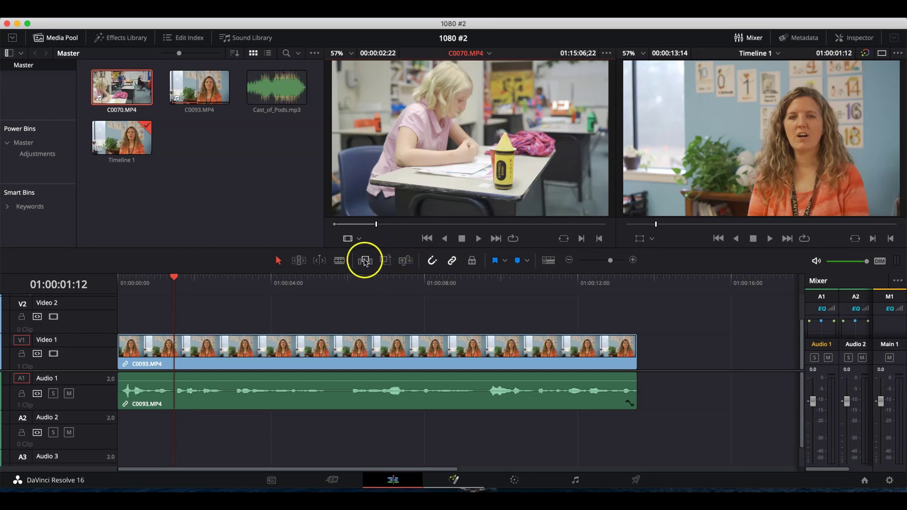
mouse_move(553, 189)
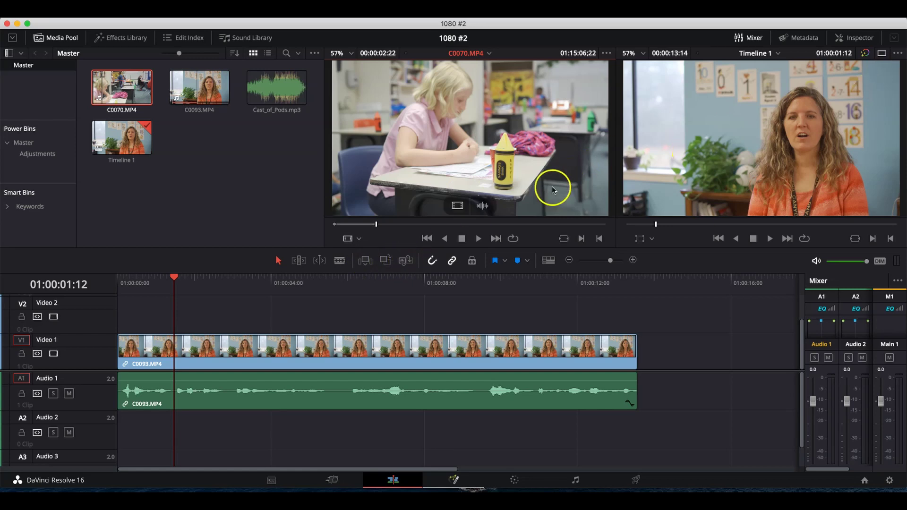
left_click_drag(456, 208, 466, 146)
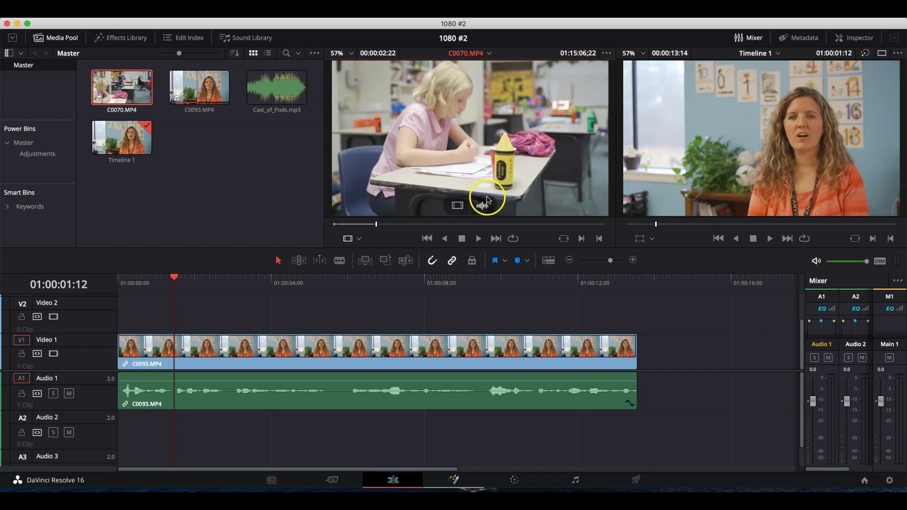
Step: Play the timeline to 01:00:02:20 and place only the video of the marked C0070.MP4 range there on Video 2
key("space")
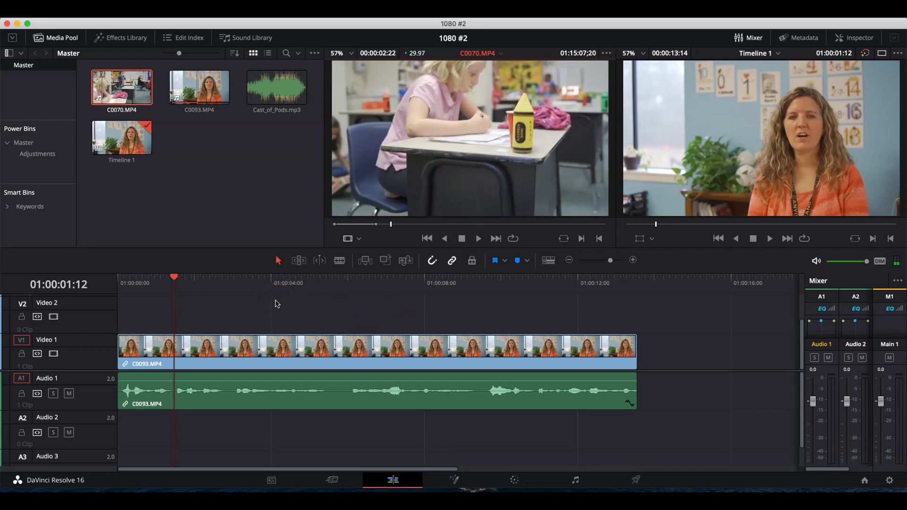
left_click(259, 317)
key("space")
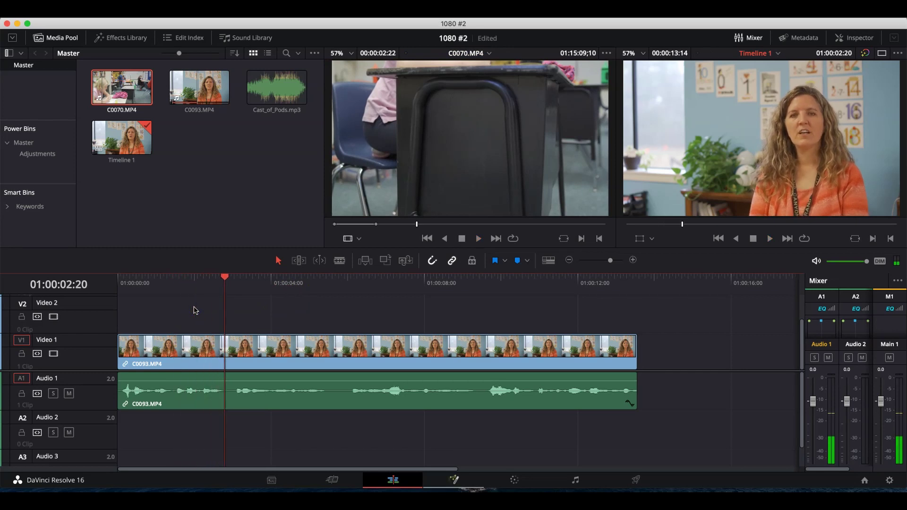
mouse_move(424, 162)
left_click_drag(452, 210, 226, 321)
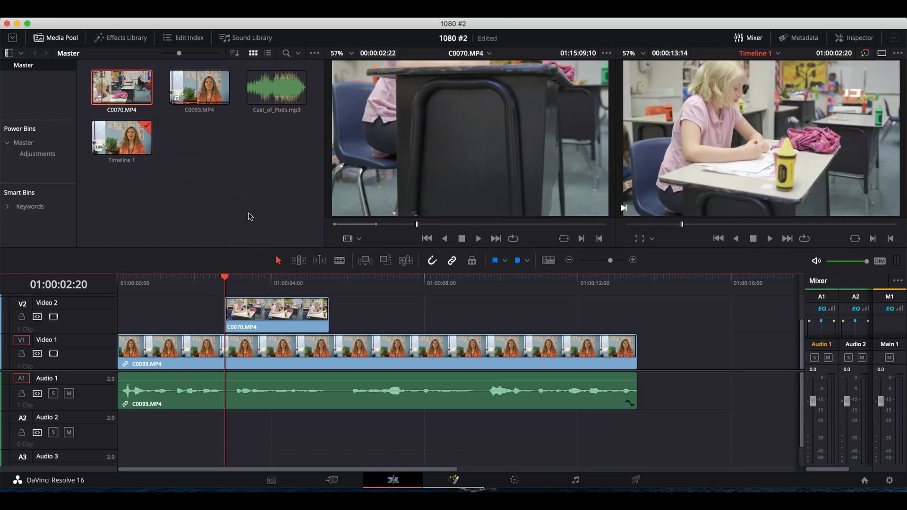
Step: Place Cast_of_Pods.mp3 at the start of Audio 2, play the timeline from the beginning, and lower the music clip's volume
left_click_drag(275, 100, 122, 428)
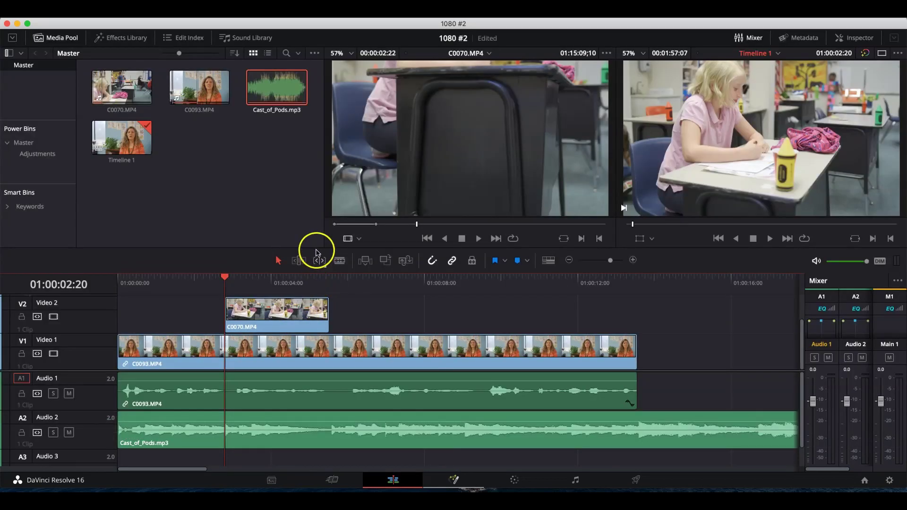
left_click_drag(226, 280, 110, 282)
key("space")
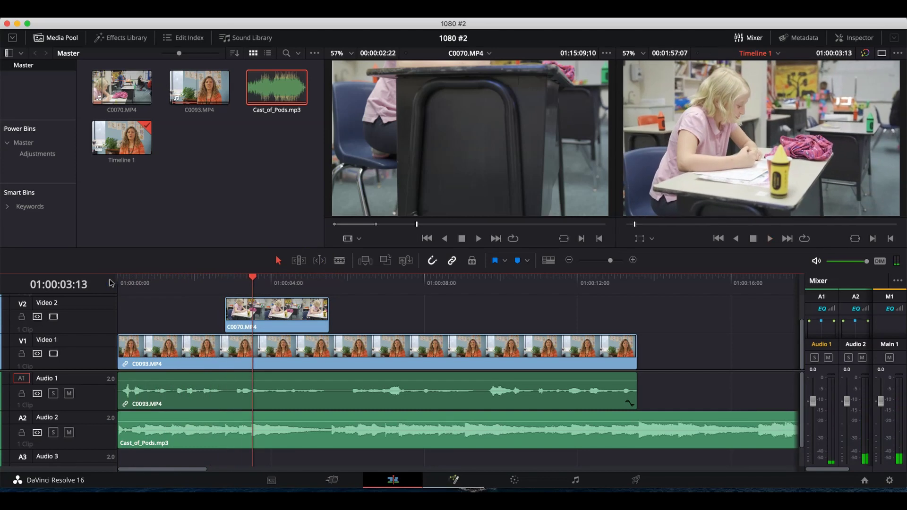
left_click_drag(286, 422, 286, 424)
left_click(588, 356)
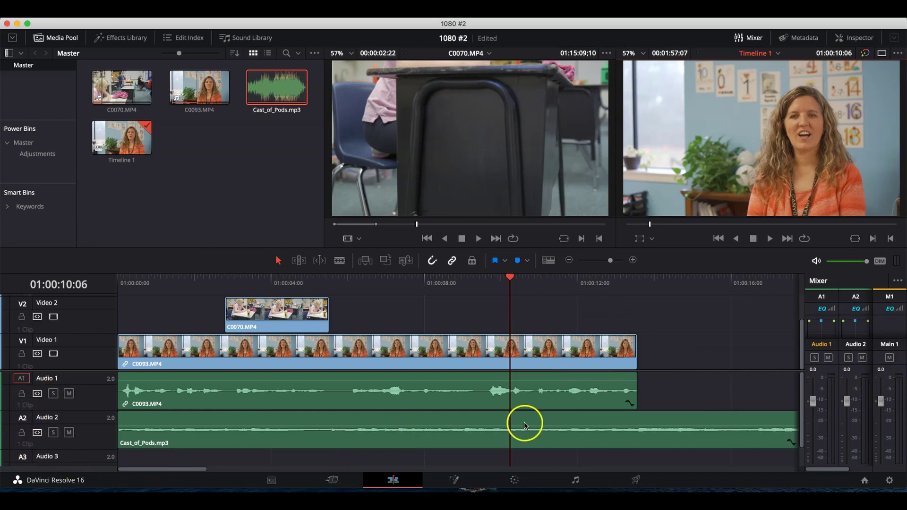
Step: Play from about 01:00:01 and lower the Audio 2 track fader to -10 dB
left_click_drag(510, 279, 152, 280)
key("space")
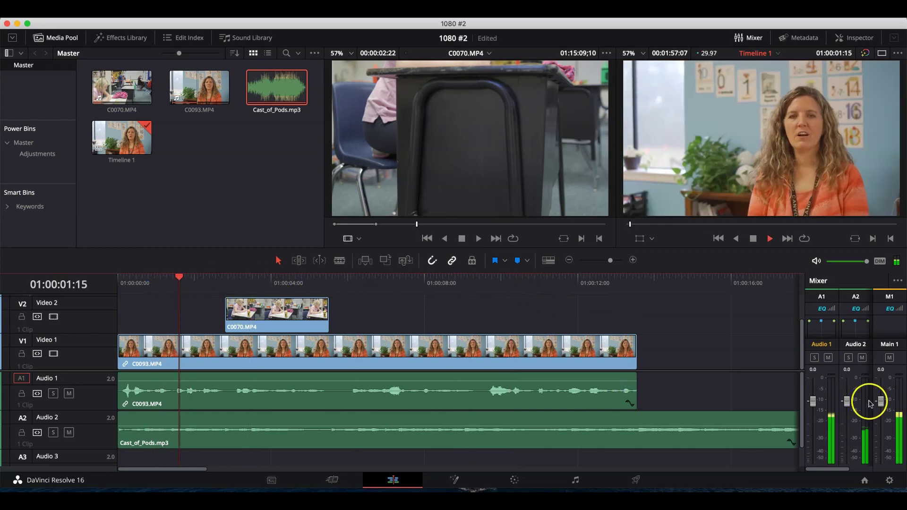
left_click_drag(849, 397, 846, 426)
key("space")
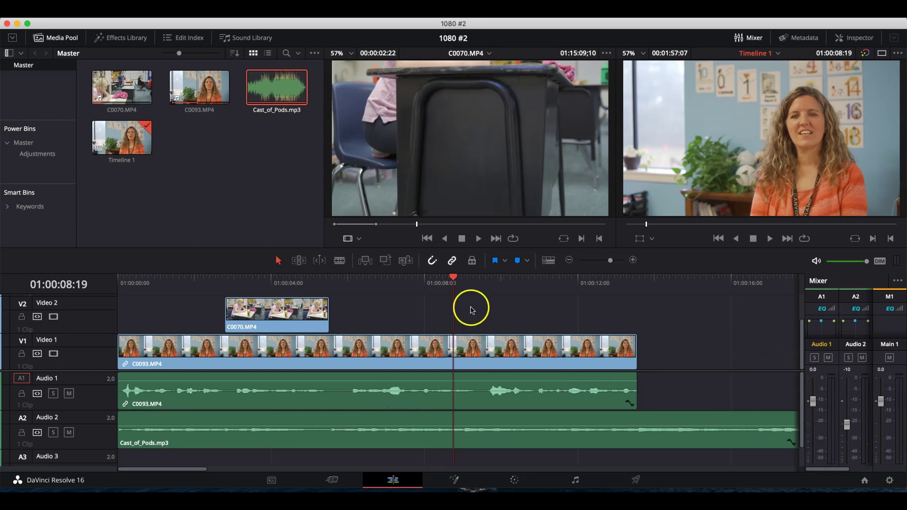
Step: Raise the Audio 2 track fader to 3.7 dB while playing from the timeline start, and set the Cast_of_Pods.mp3 clip volume to -10.71 dB
left_click(447, 277)
left_click_drag(366, 279, 82, 276)
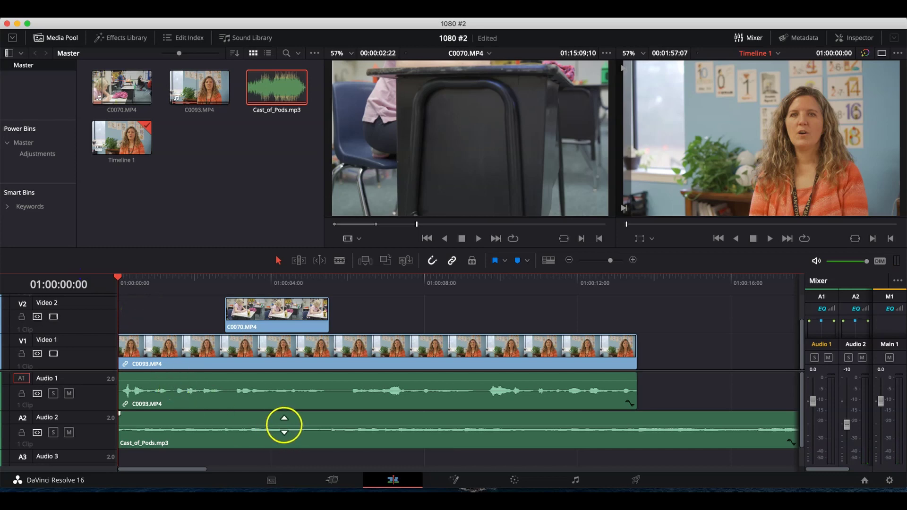
key("space")
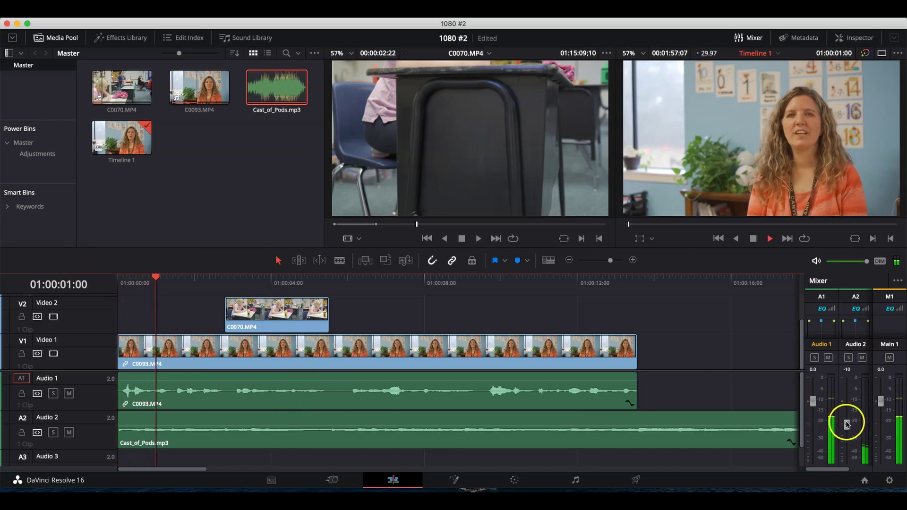
left_click_drag(847, 424, 846, 394)
key("space")
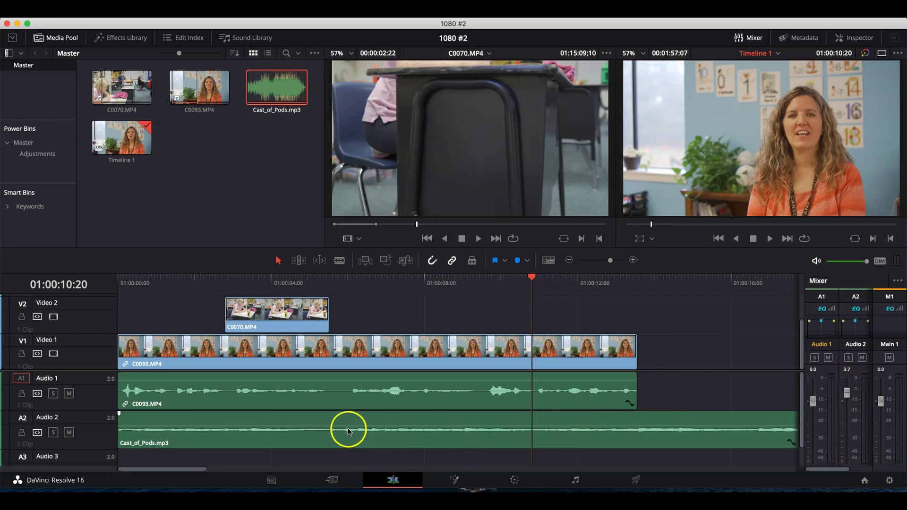
left_click_drag(349, 426, 350, 425)
left_click(208, 346)
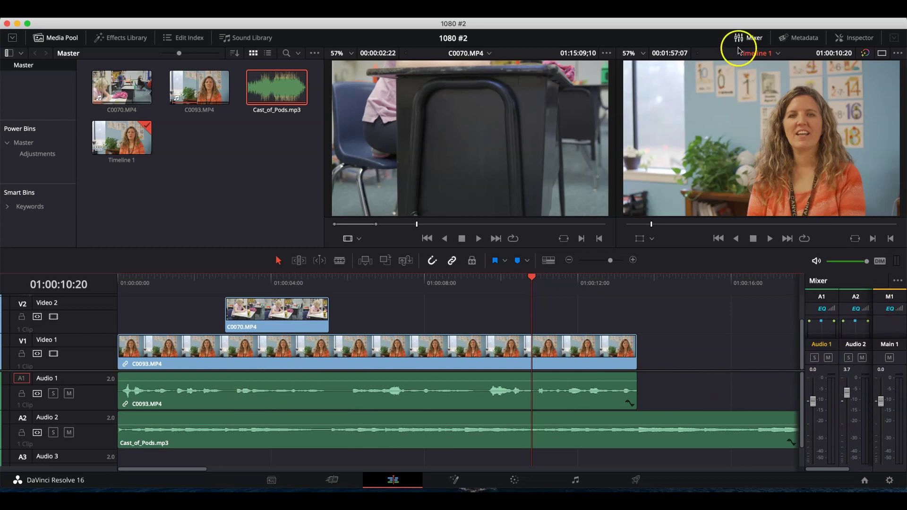
Step: Show and hide the Mixer, Metadata and Inspector to compare the layouts, leaving only the Mixer shown
left_click(746, 37)
left_click(746, 37)
left_click(746, 38)
left_click(746, 38)
left_click(747, 37)
left_click(746, 38)
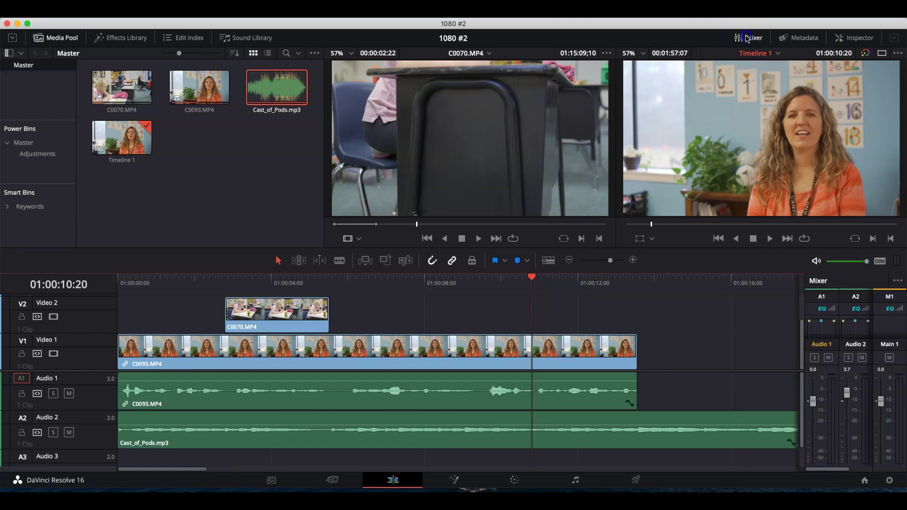
left_click(746, 38)
left_click(746, 37)
left_click(746, 38)
left_click(746, 37)
left_click(801, 39)
left_click(801, 40)
left_click(849, 39)
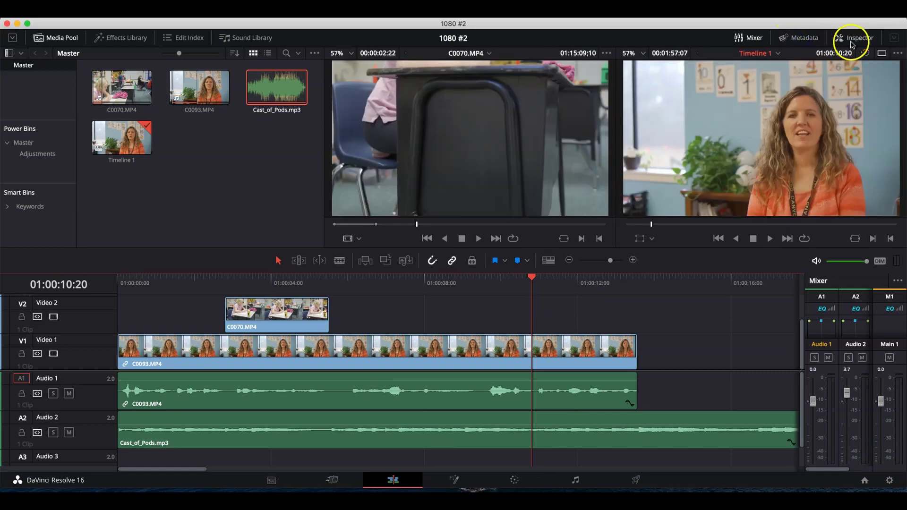
left_click(755, 40)
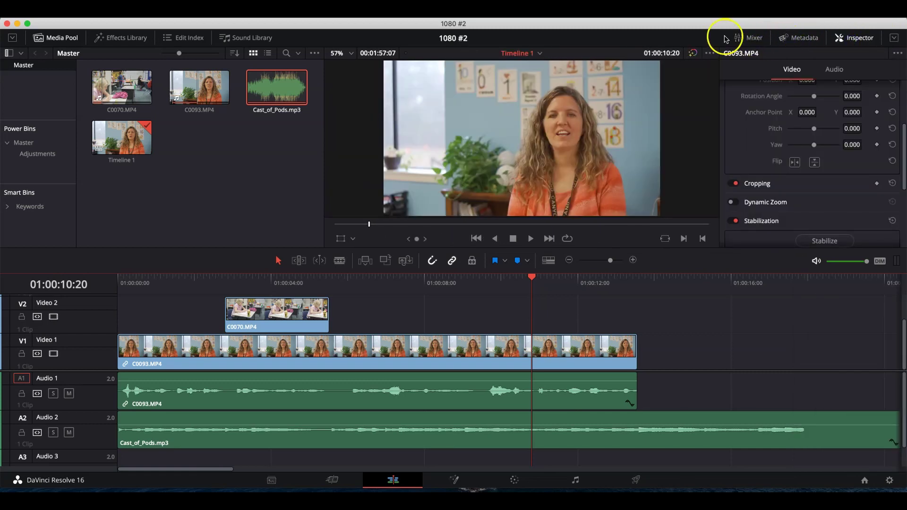
left_click(838, 40)
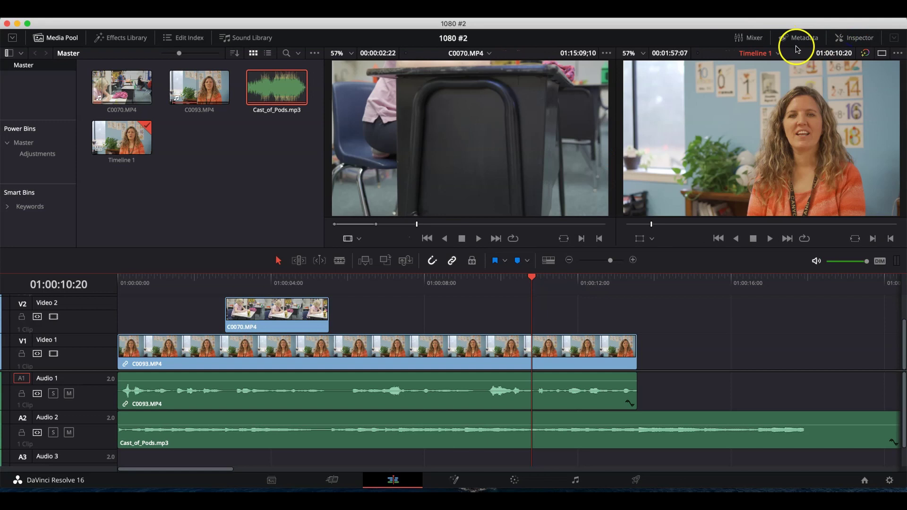
left_click(761, 42)
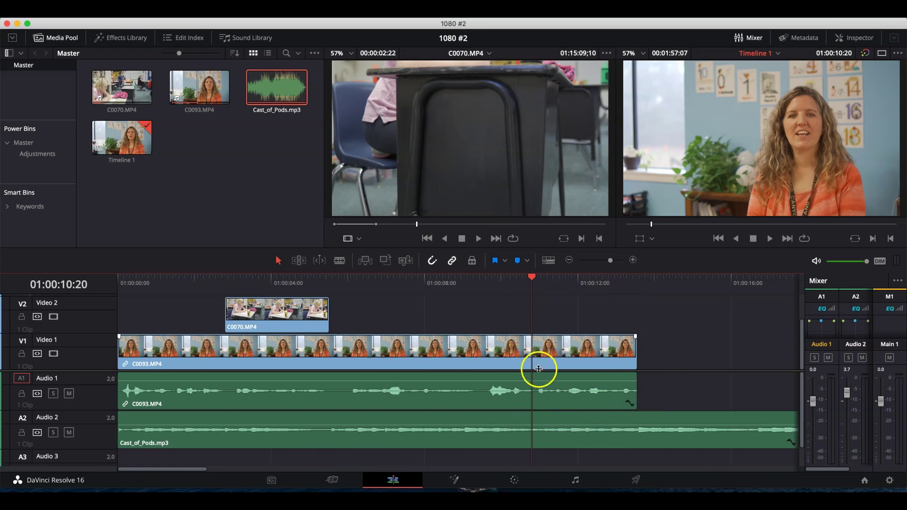
Step: Look at the timeline's audio on the Fairlight page and return to the Edit page
left_click(576, 481)
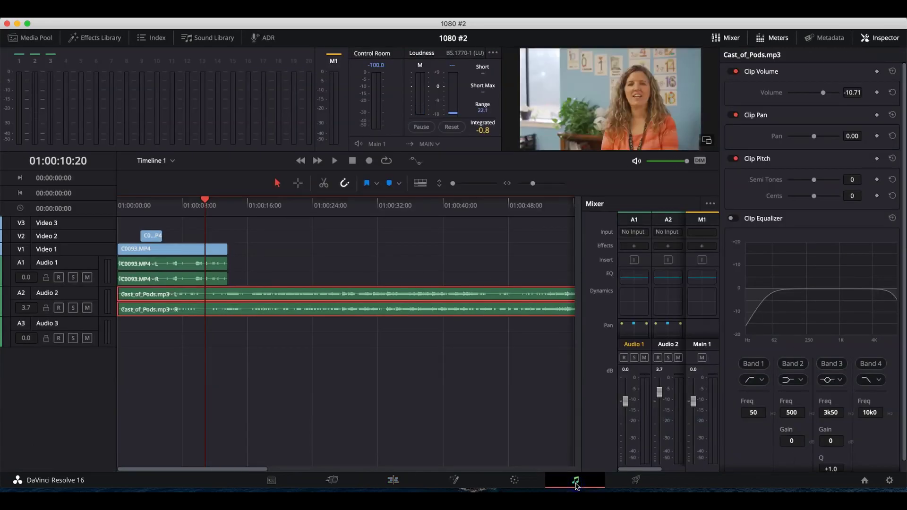
left_click(393, 479)
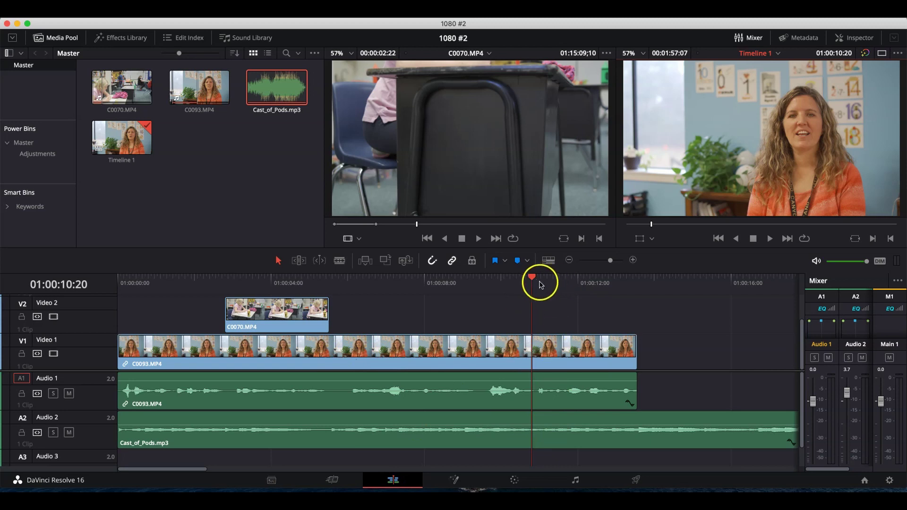
Step: Play the timeline from its start and lower the Cast_of_Pods.mp3 clip volume on Audio 2 slightly further beneath the voice
left_click_drag(531, 279, 119, 295)
key("space")
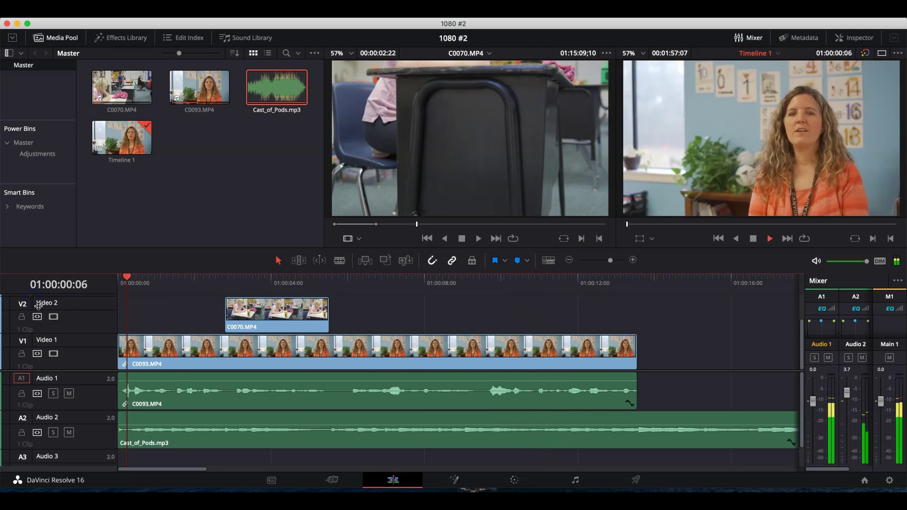
key("space")
left_click_drag(235, 426, 235, 428)
key("space")
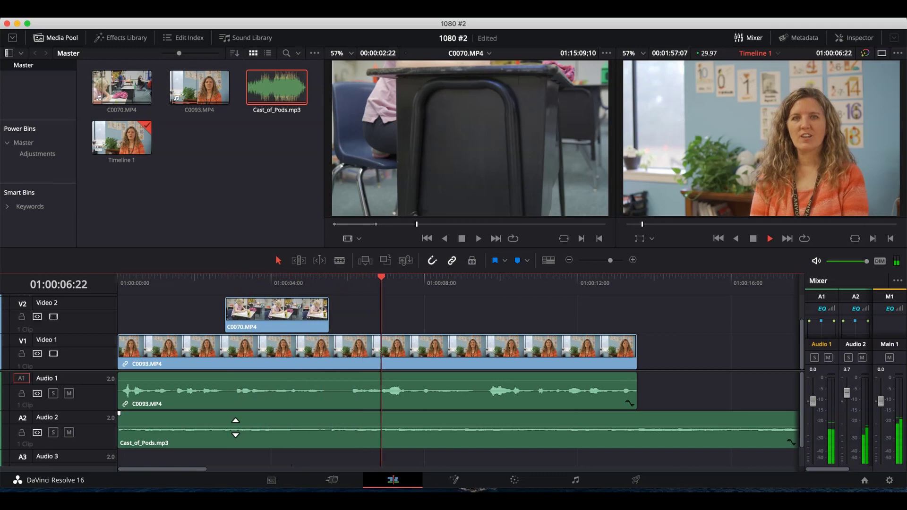
key("space")
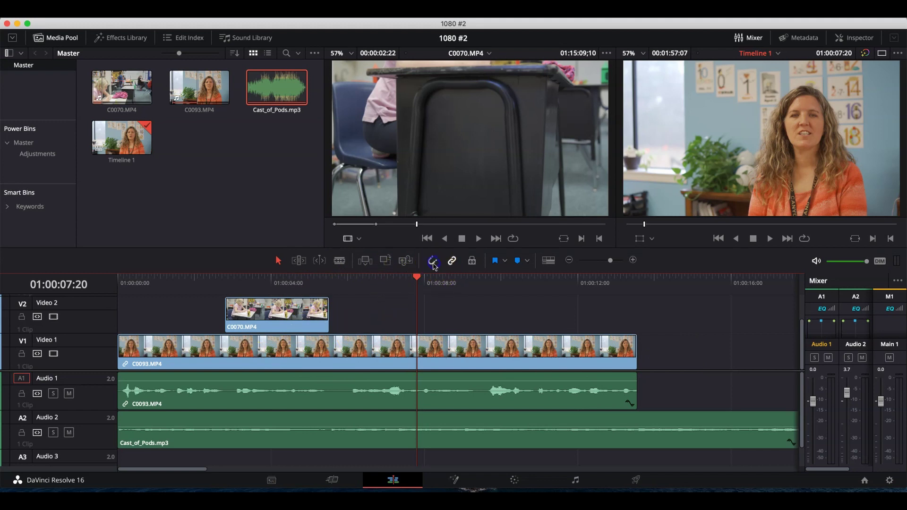
Step: Scrub the playhead to the end of the C0070.MP4 clip on Video 2, and on to 01:00:08:01
left_click_drag(416, 279, 330, 289)
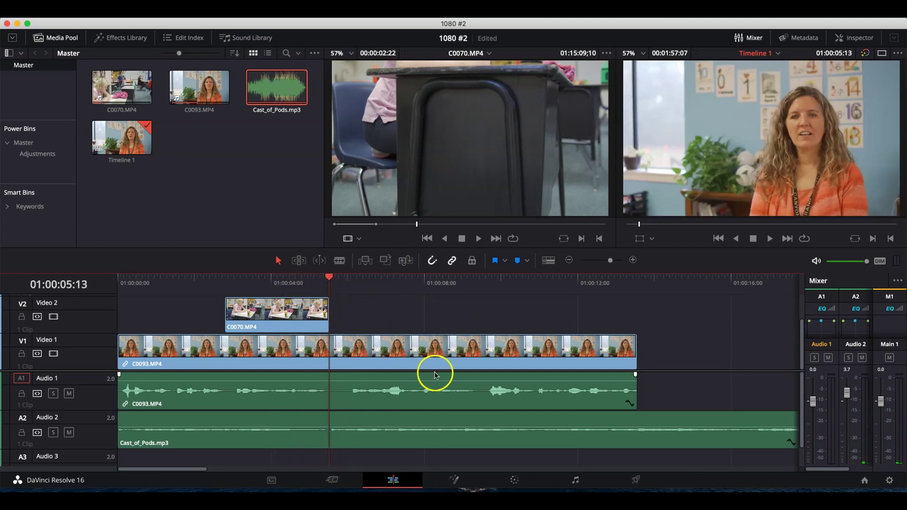
left_click(453, 261)
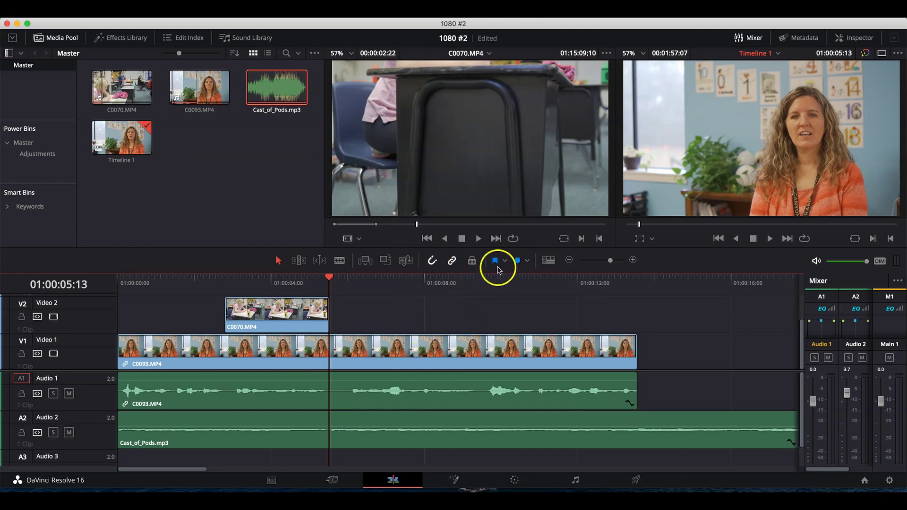
left_click_drag(330, 277, 427, 285)
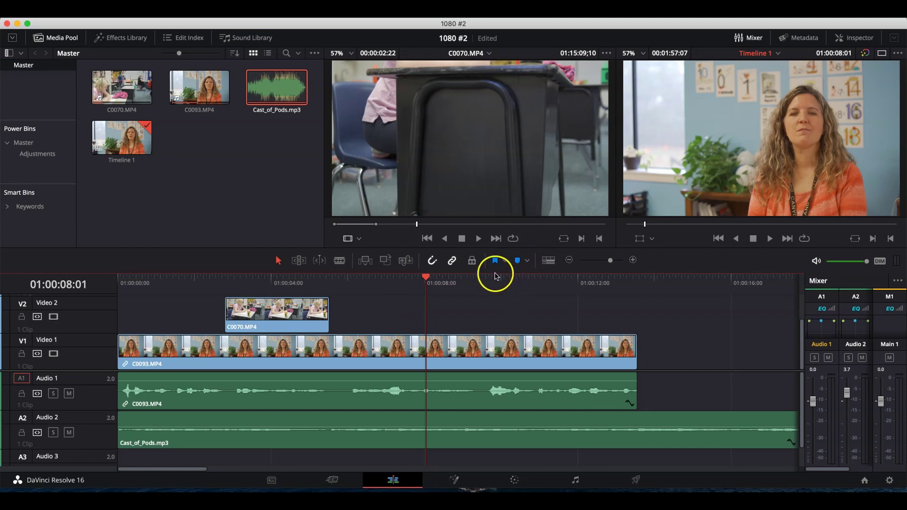
Step: Trim the end of Cast_of_Pods.mp3 on Audio 2 to the end of the C0093.MP4 clip and fit the whole timeline in view
mouse_move(611, 260)
left_mouse_down()
mouse_move(658, 258)
mouse_move(573, 261)
mouse_move(604, 264)
left_mouse_up()
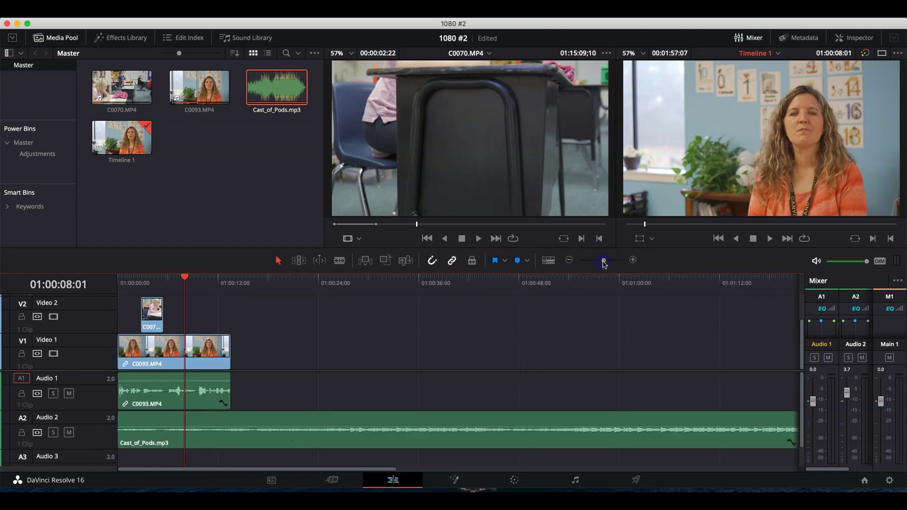
left_click_drag(604, 263, 606, 263)
key("super+minus")
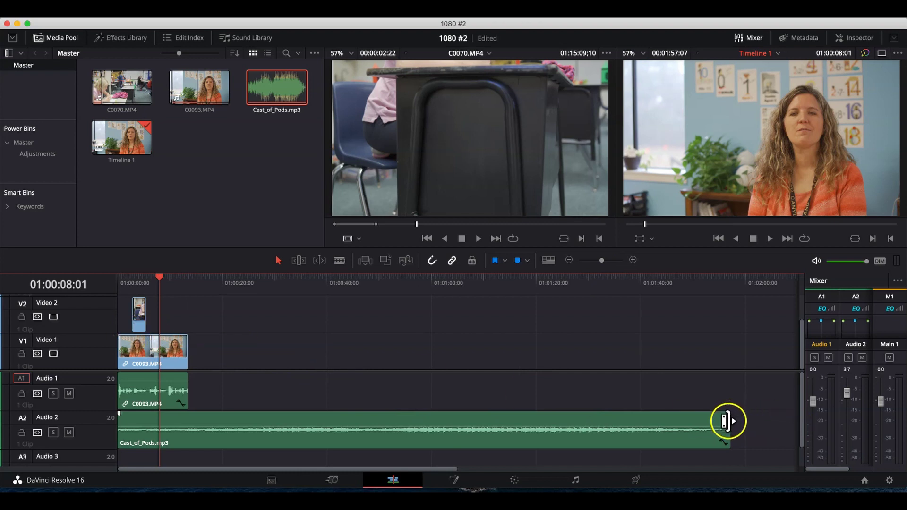
left_click_drag(726, 417, 190, 399)
left_click(173, 307)
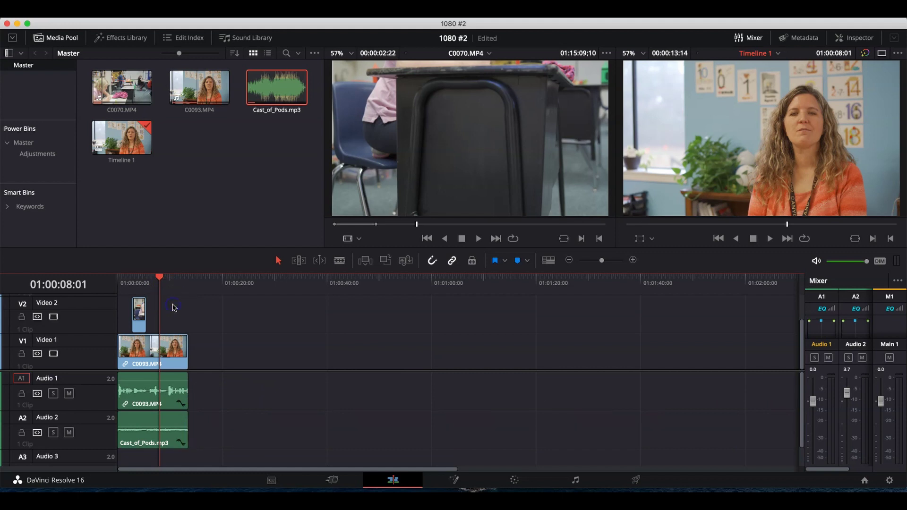
key("shift+z")
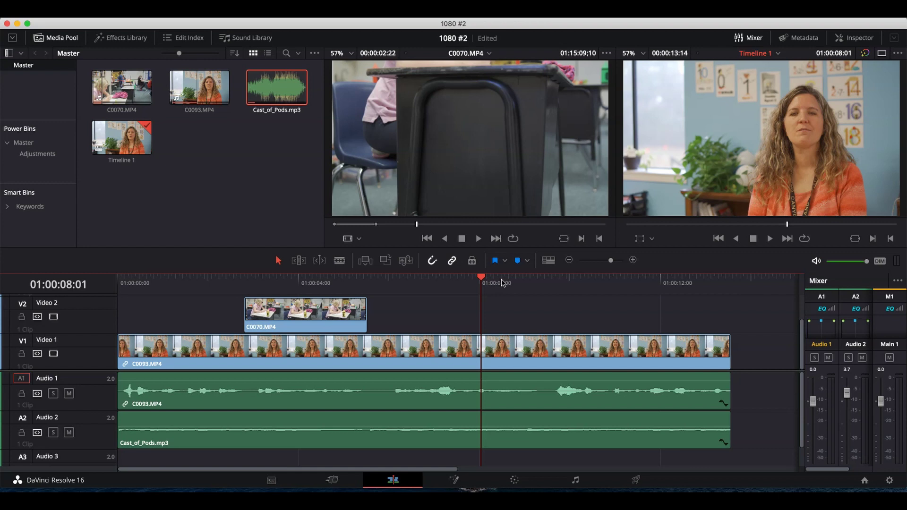
left_click(517, 318)
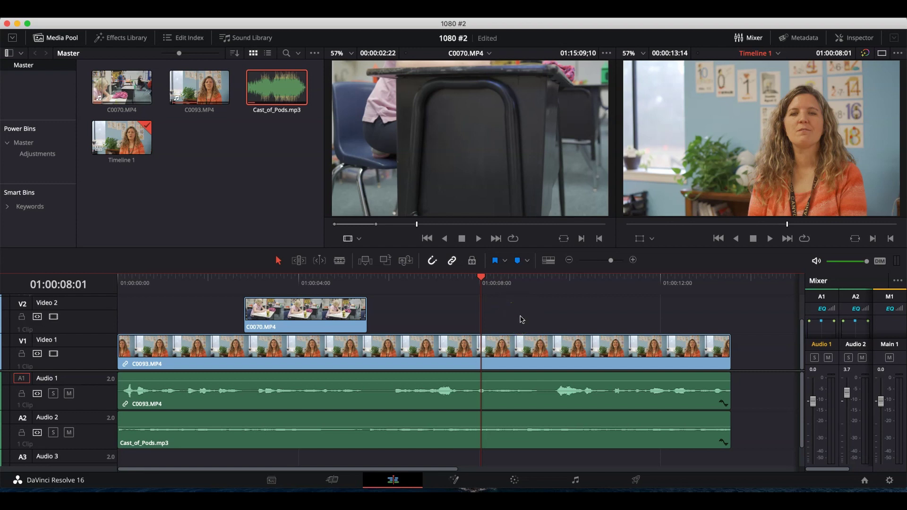